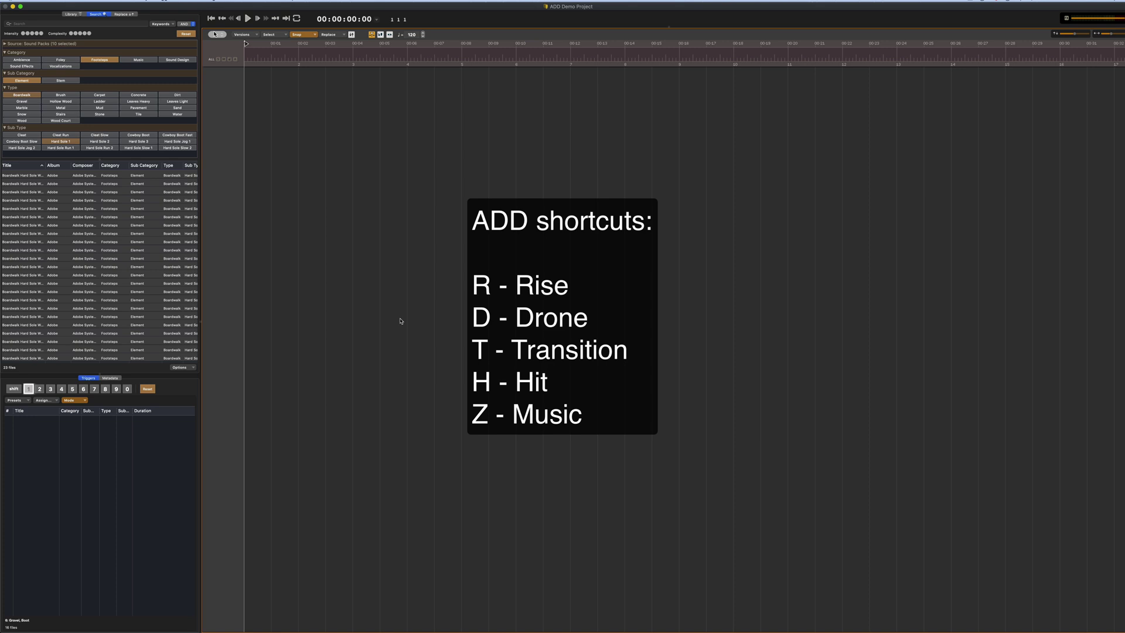
During playback, tap D, T, H and R to place drone, transition, hit and rise cues through 00:13, then stop
key(d)
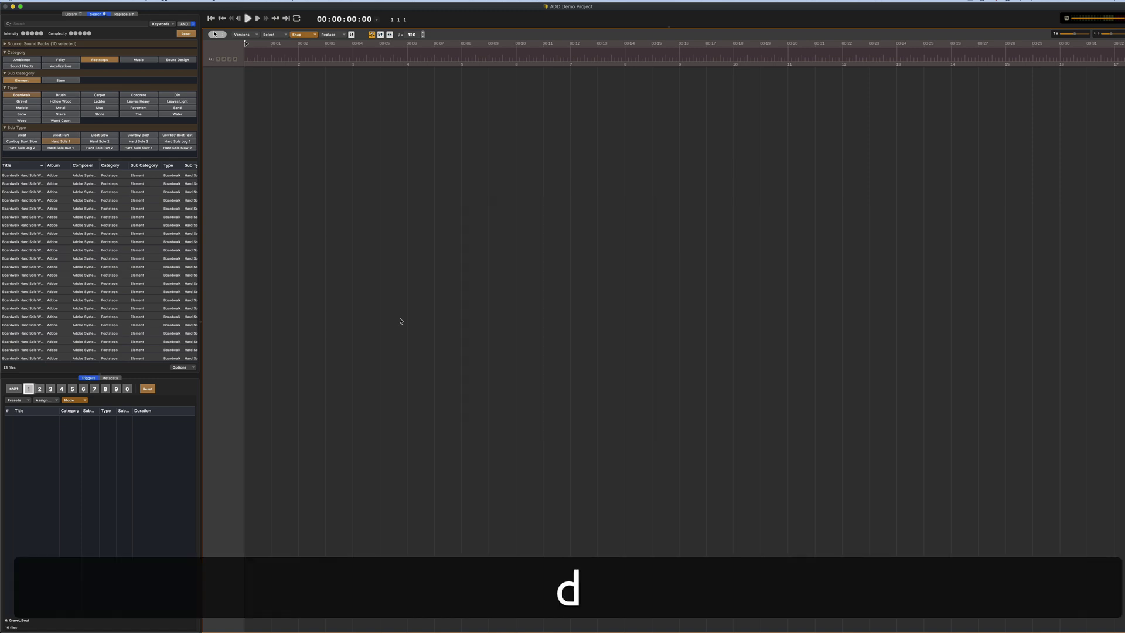
key(t)
key(h)
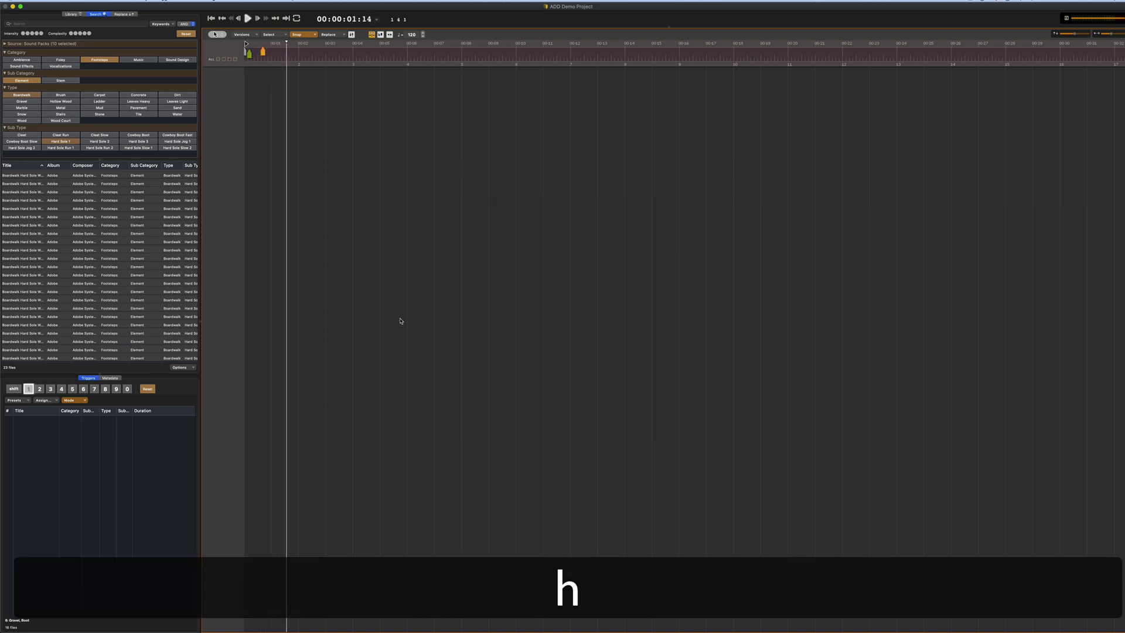
key(t)
key(r)
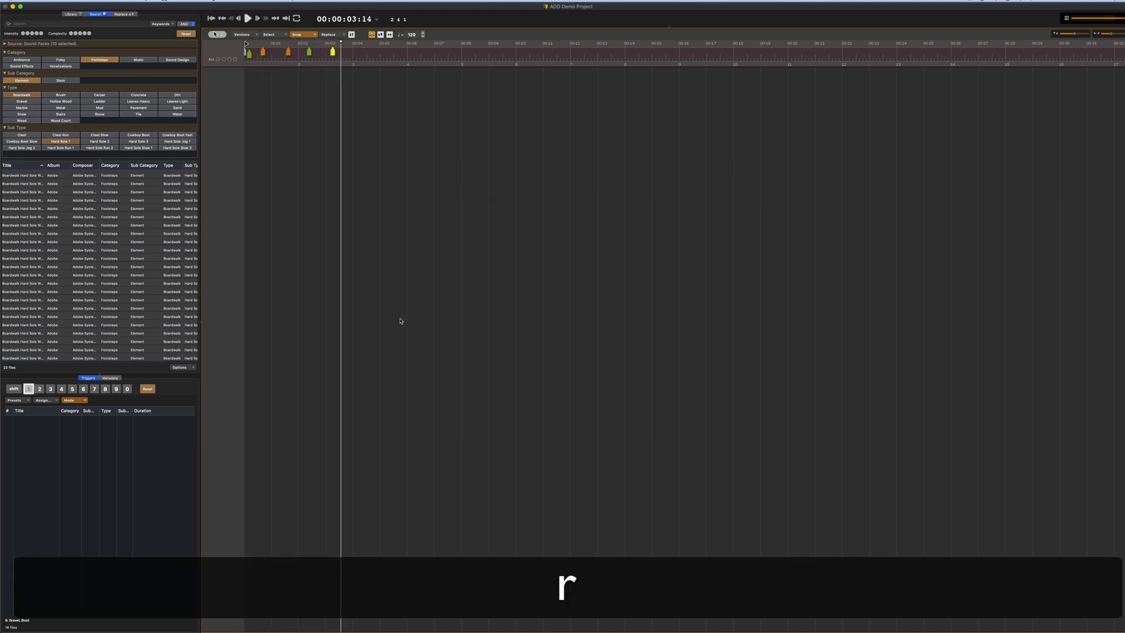
key(h)
key(t)
key(t)
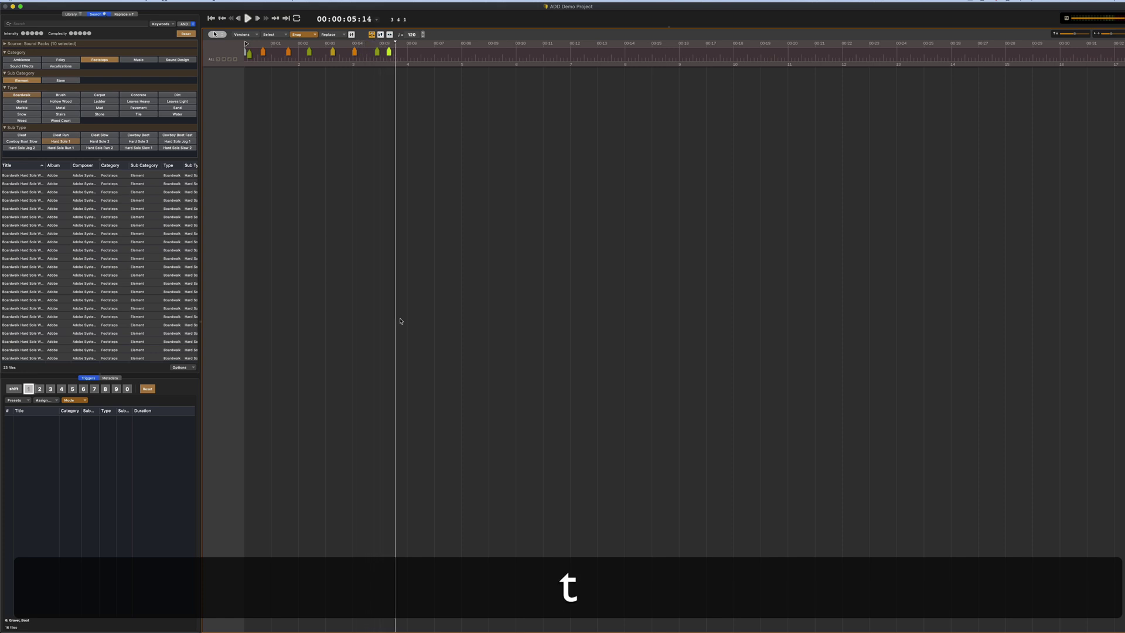
key(r)
key(h)
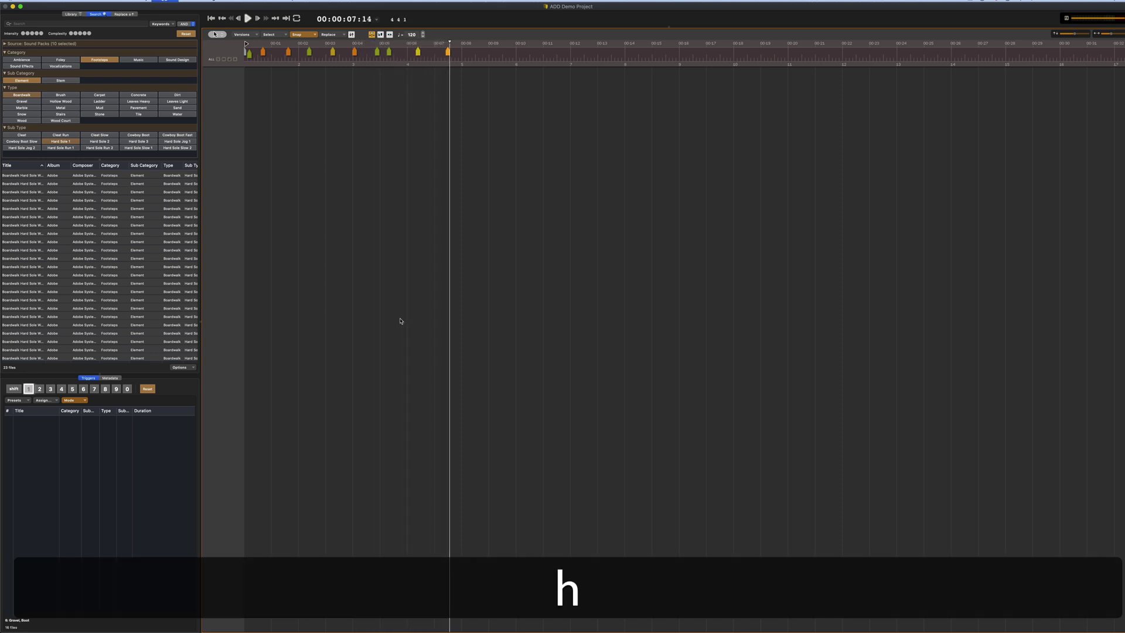
key(h)
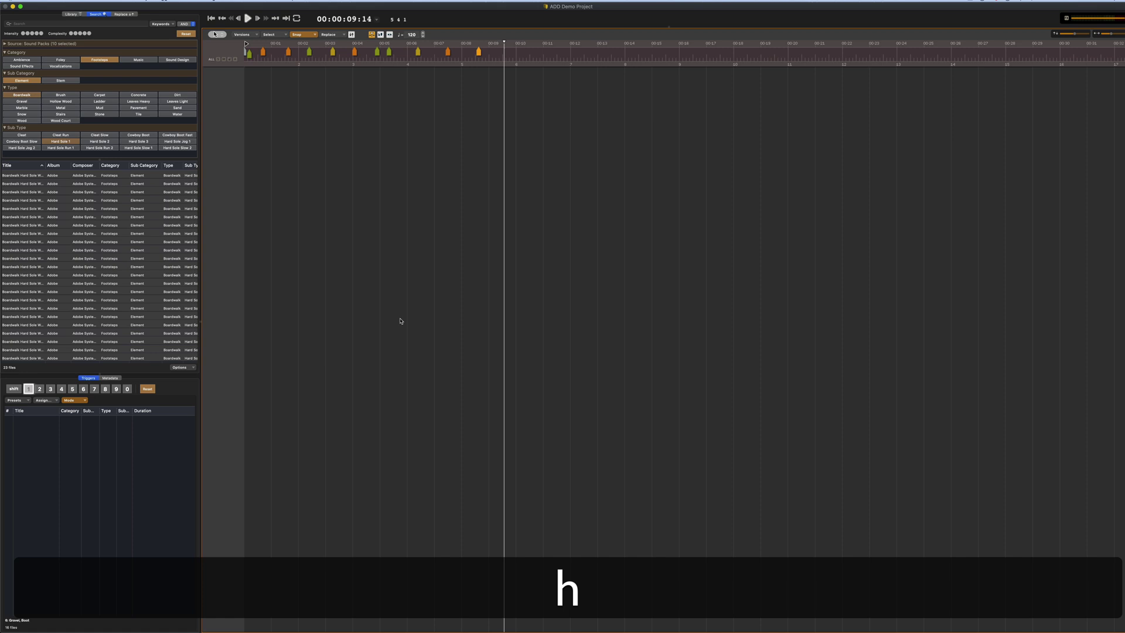
key(t)
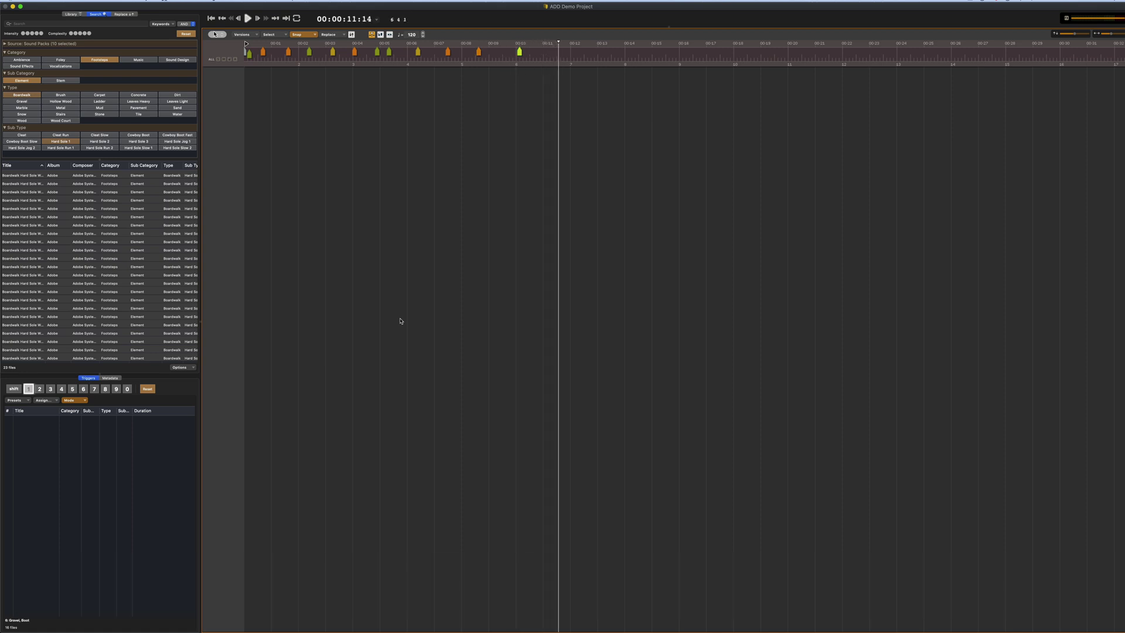
key(r)
key(r)
key(t)
key(h)
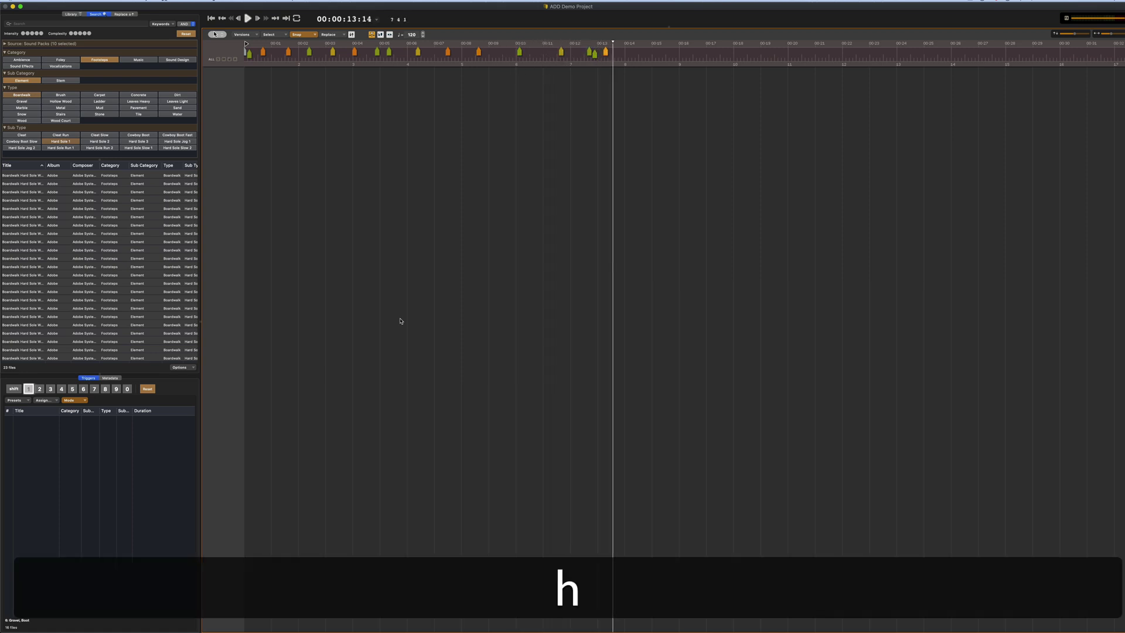
key(space)
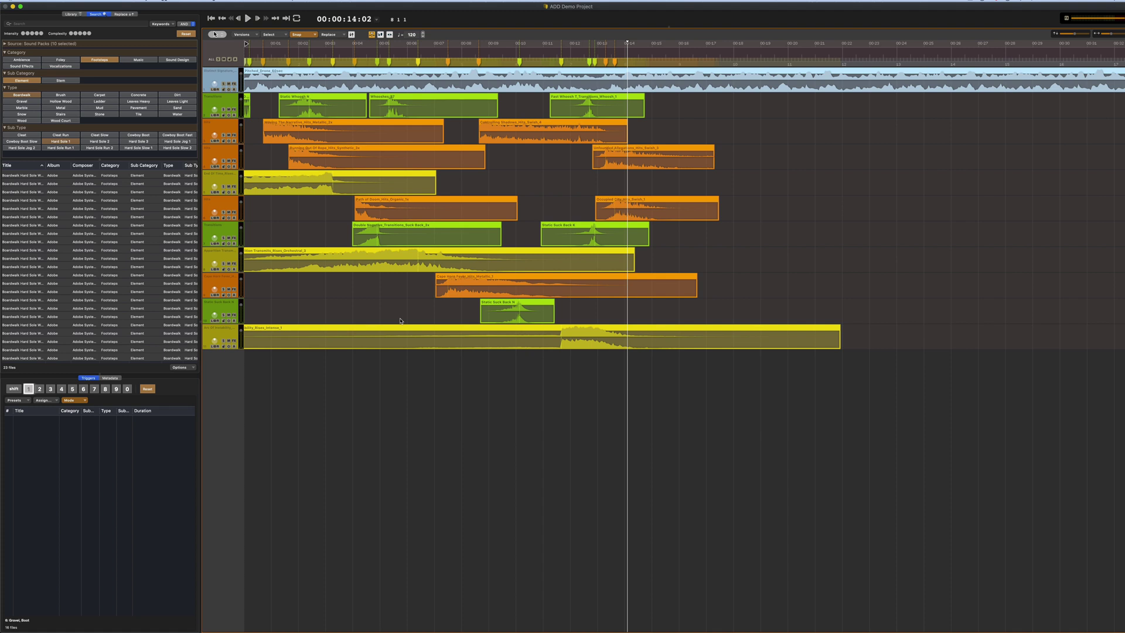
key(Return)
key(space)
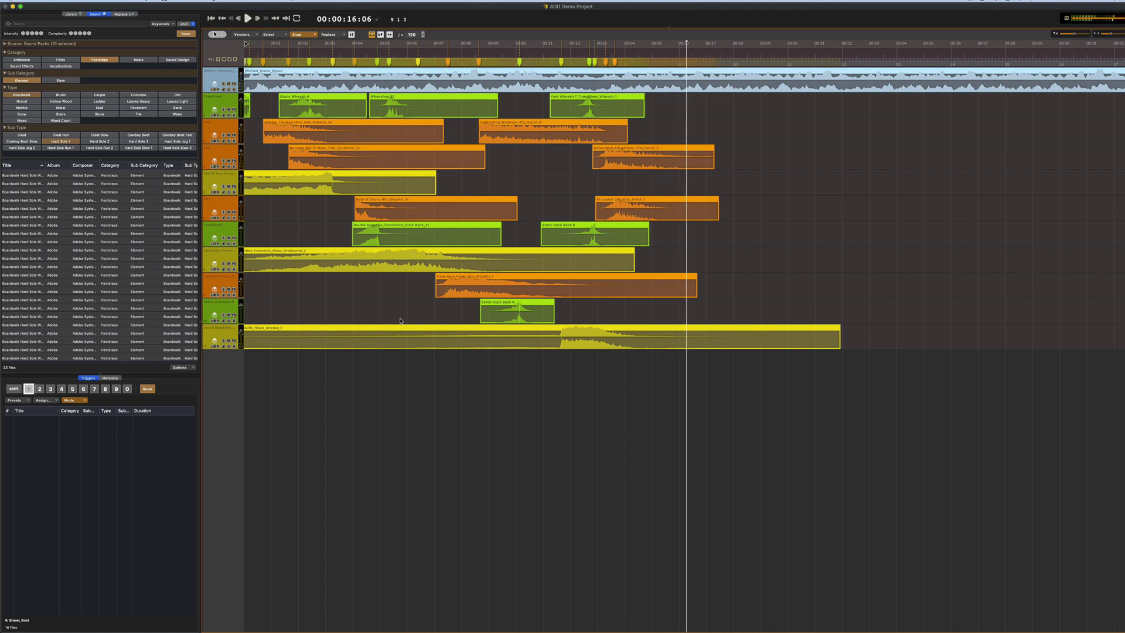
key(space)
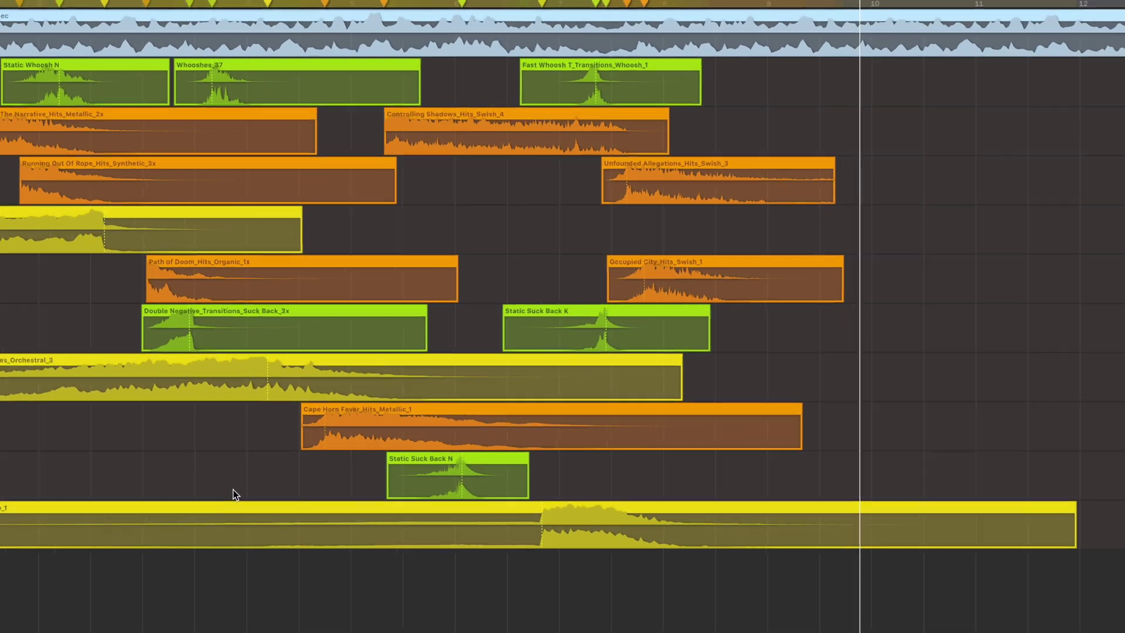
Nudge the Occupied City_Hits_Swish_1 clip's gain to -2.0 dB and back to 0.0 dB
click(639, 214)
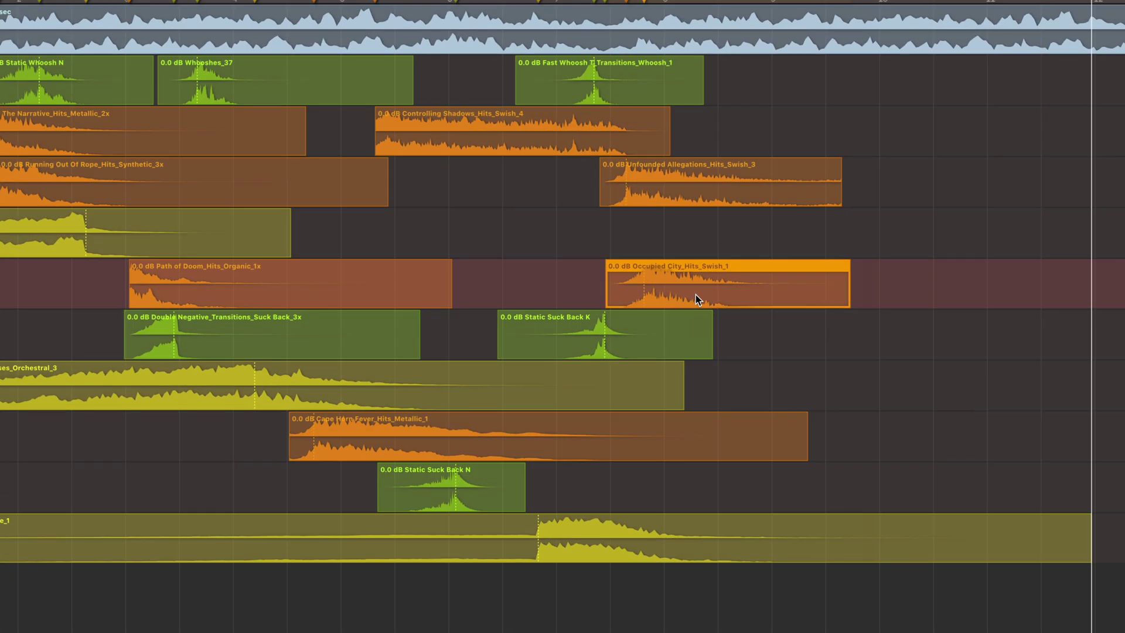
key(minus)
key(minus)
key(equal)
key(equal)
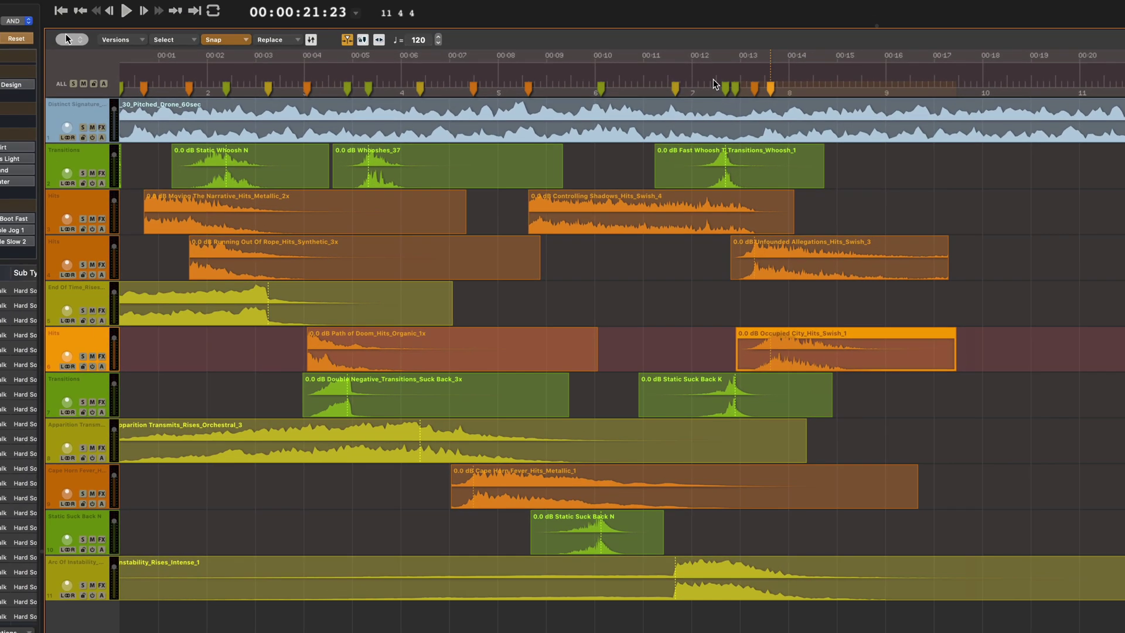
Solo the track holding the Occupied City clip and play it back
click(204, 382)
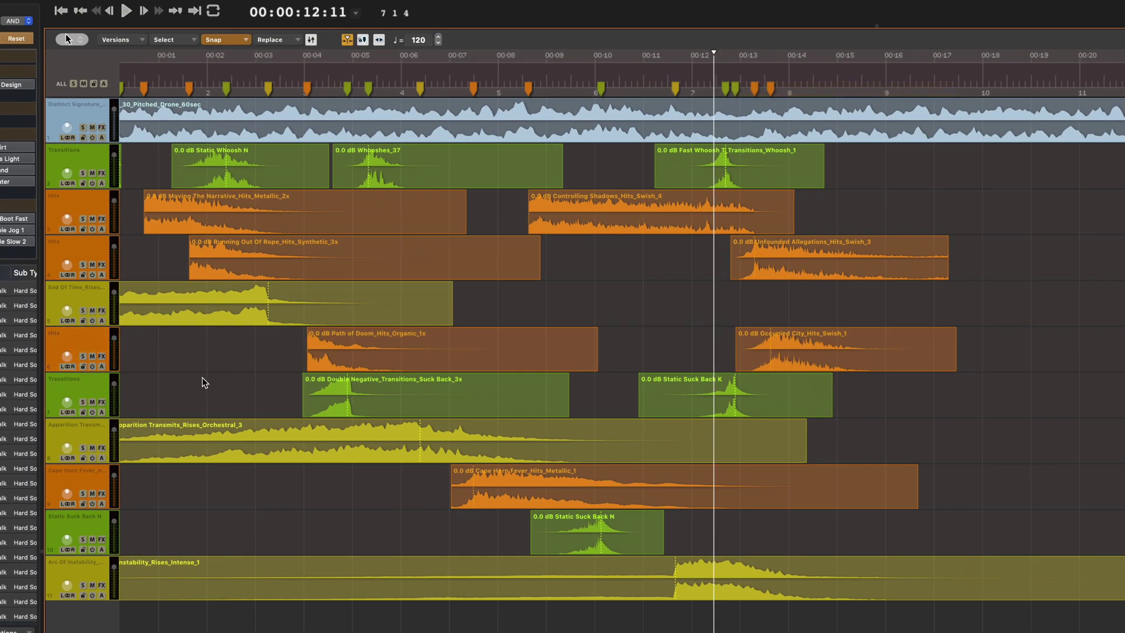
click(83, 356)
key(space)
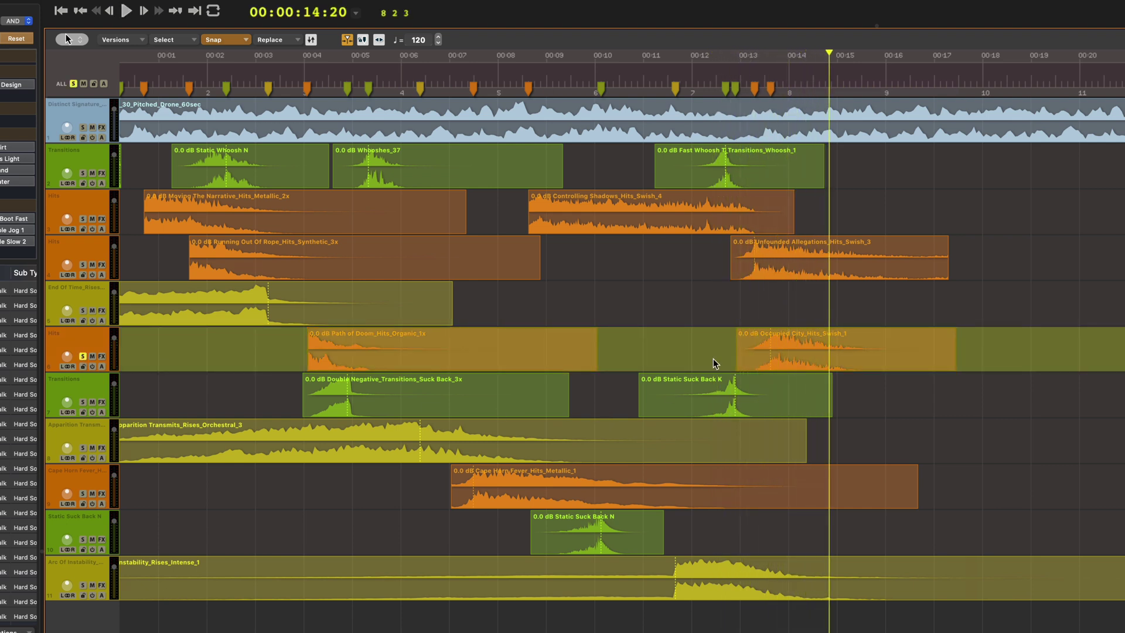
Add Apple's AUDelay on the first insert of the Occupied City_Hits_Swish_1 clip
click(813, 352)
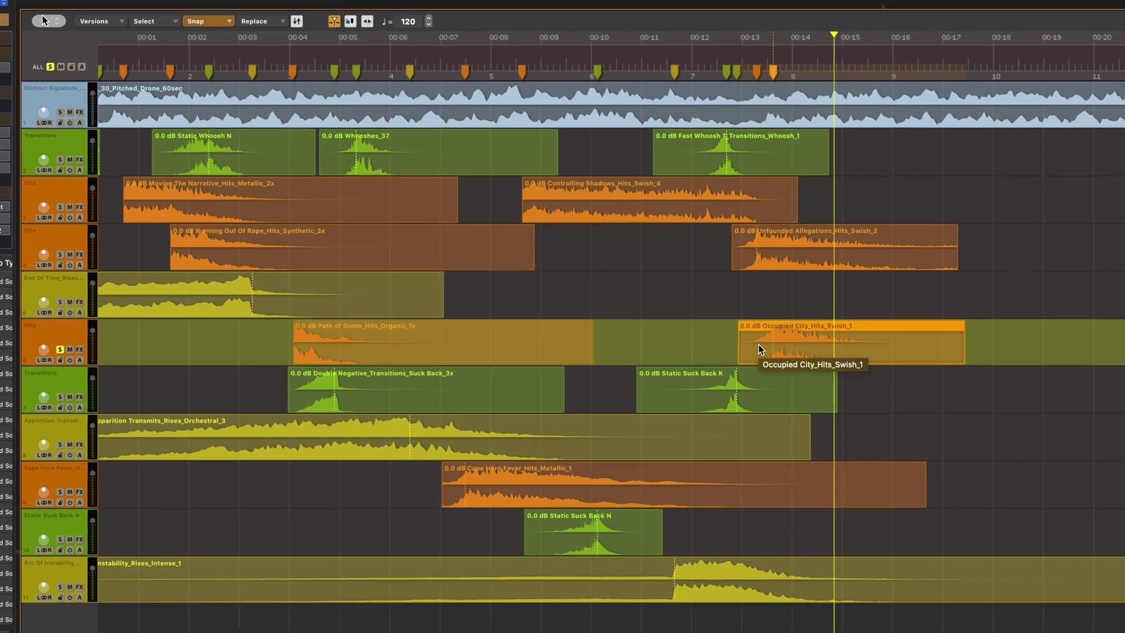
double_click(757, 351)
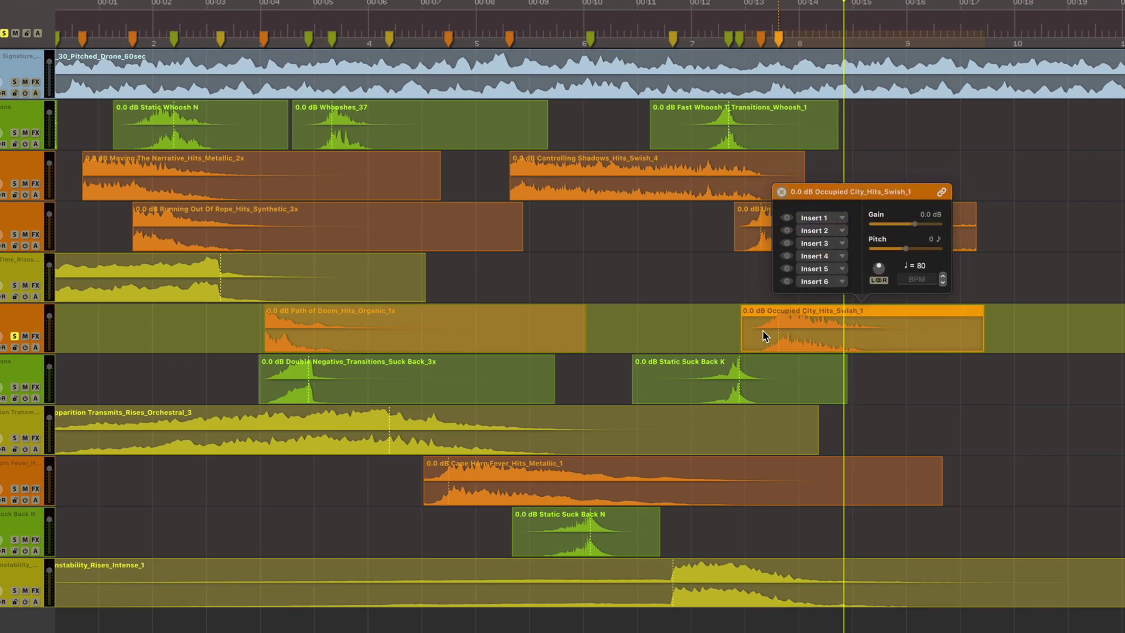
click(836, 216)
mouse_move(847, 255)
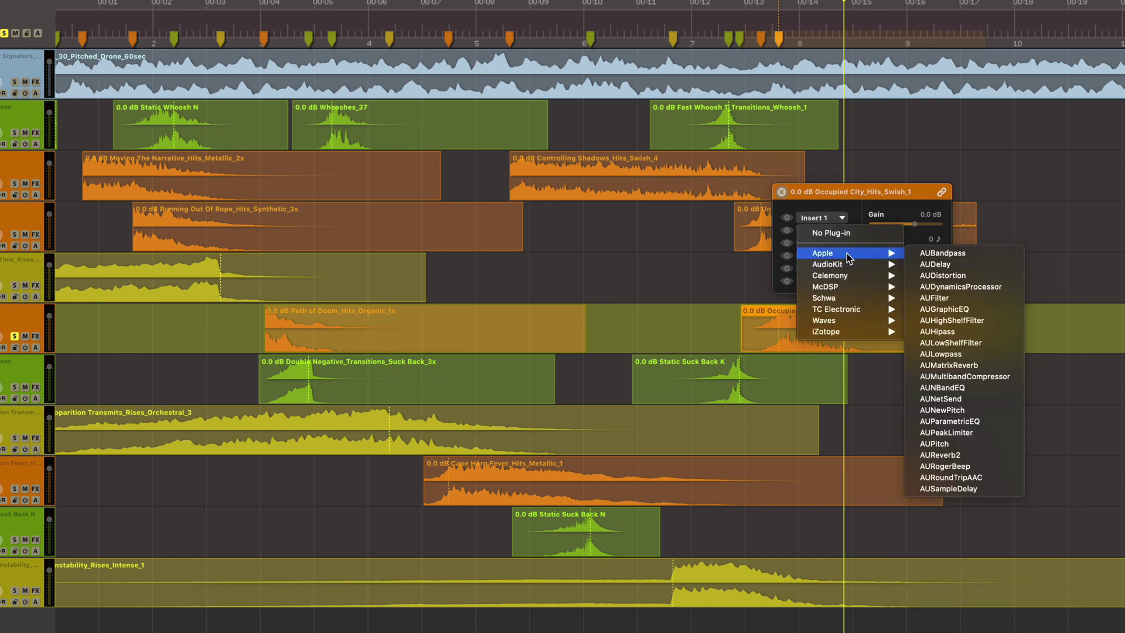
click(940, 264)
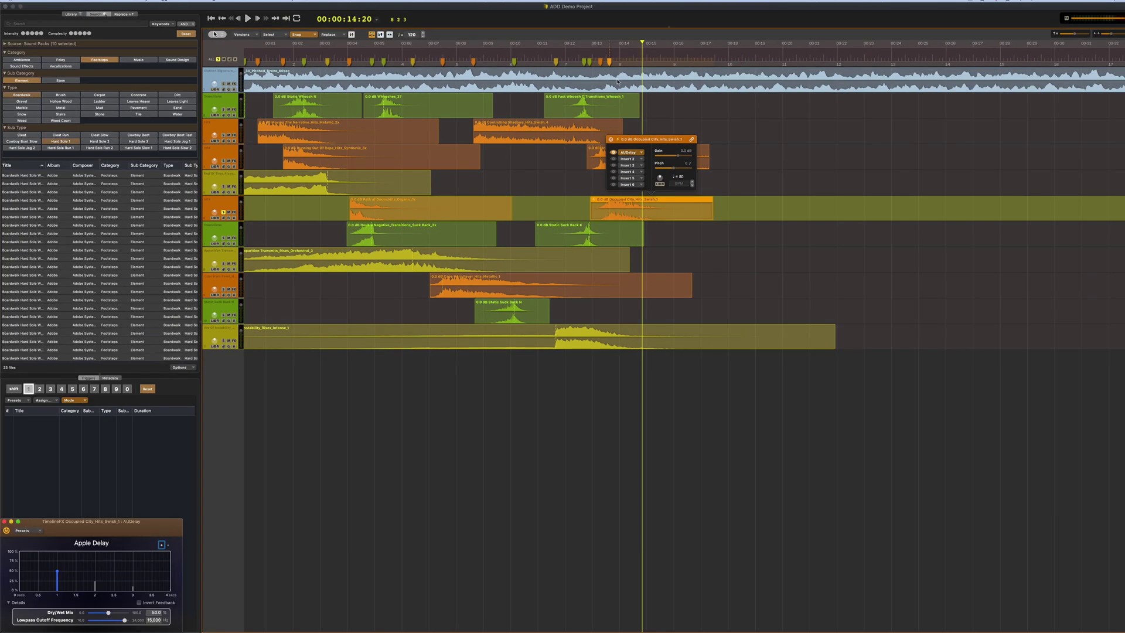
Play the clip from about 00:12 to hear the delay
click(575, 64)
click(576, 60)
key(space)
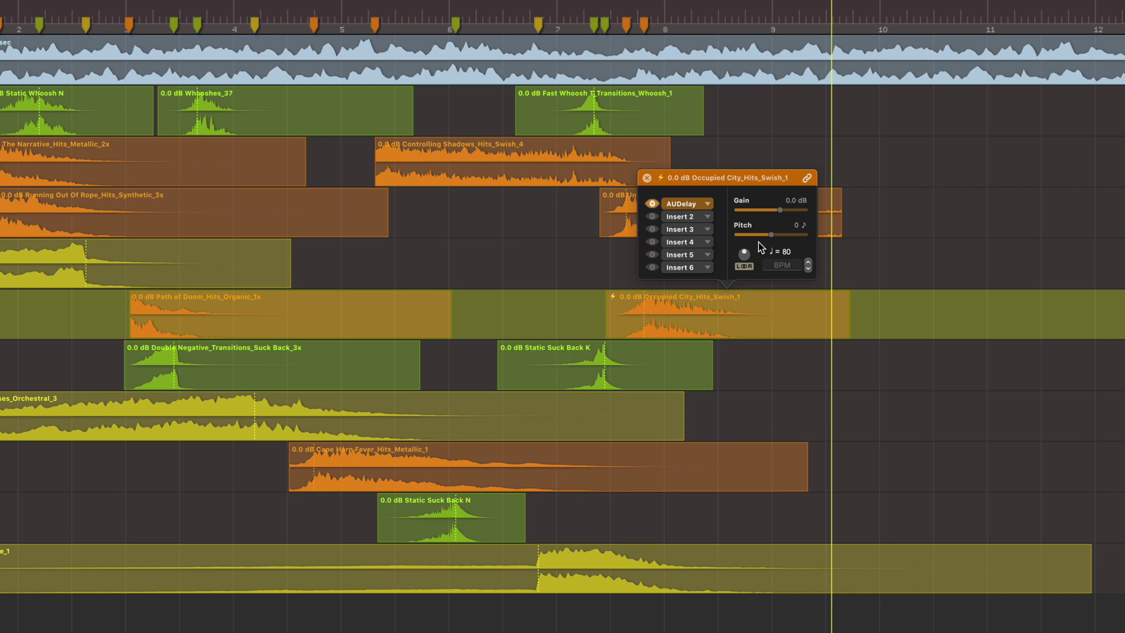
Transpose the Occupied City clip up 2 and play from just before it
click(647, 177)
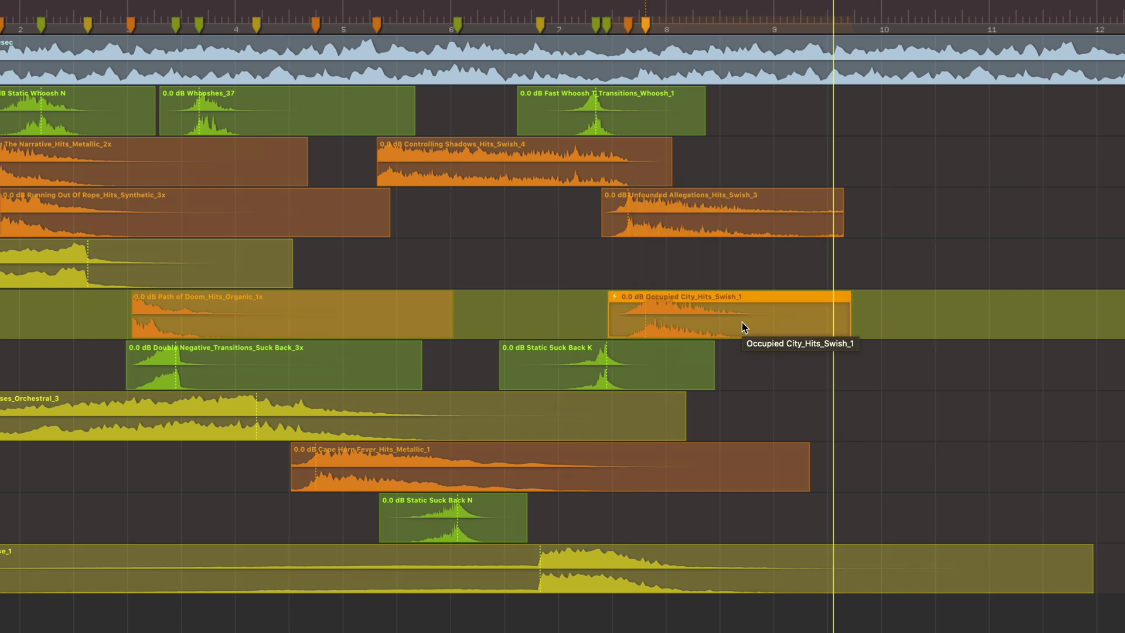
key(alt+Up)
key(alt+Up)
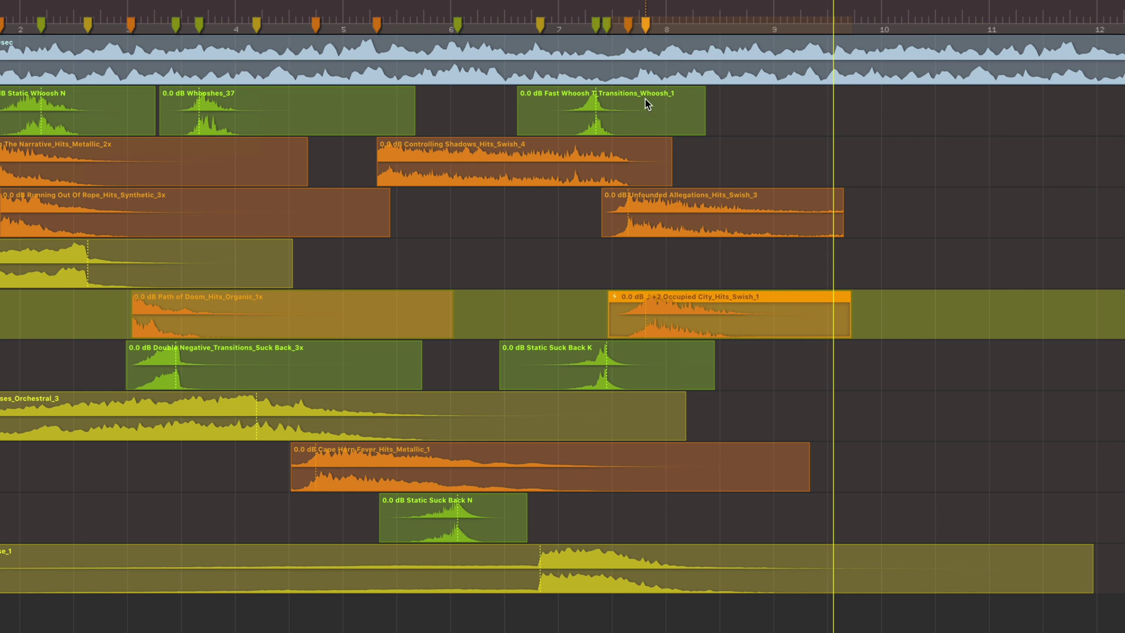
double_click(577, 20)
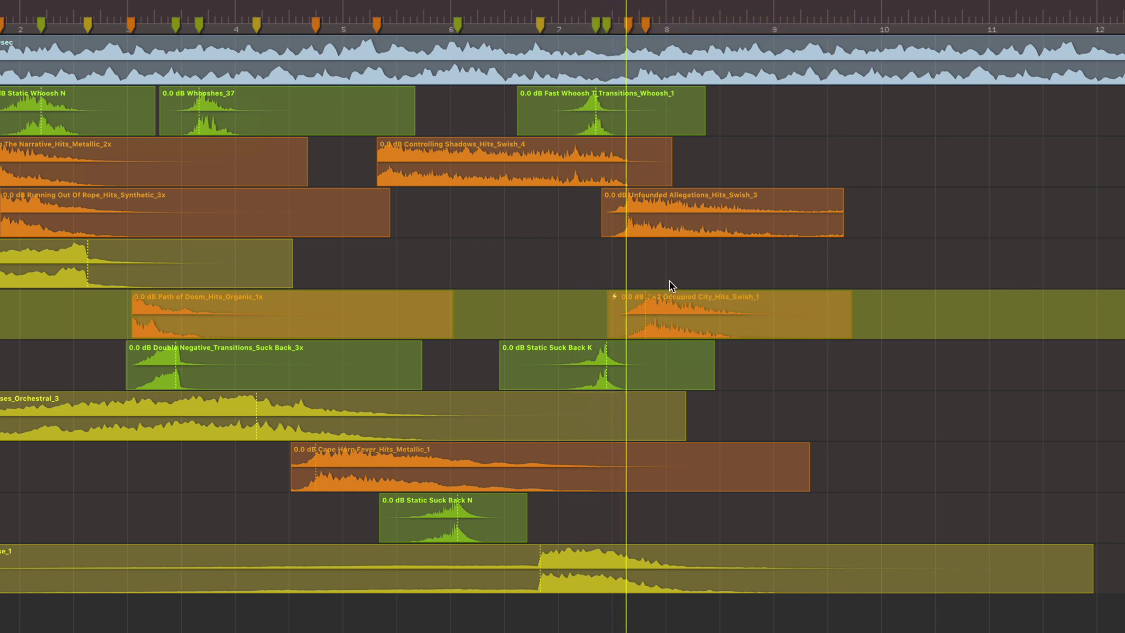
Change the clip's transpose to -2 and replay from just before it
click(694, 313)
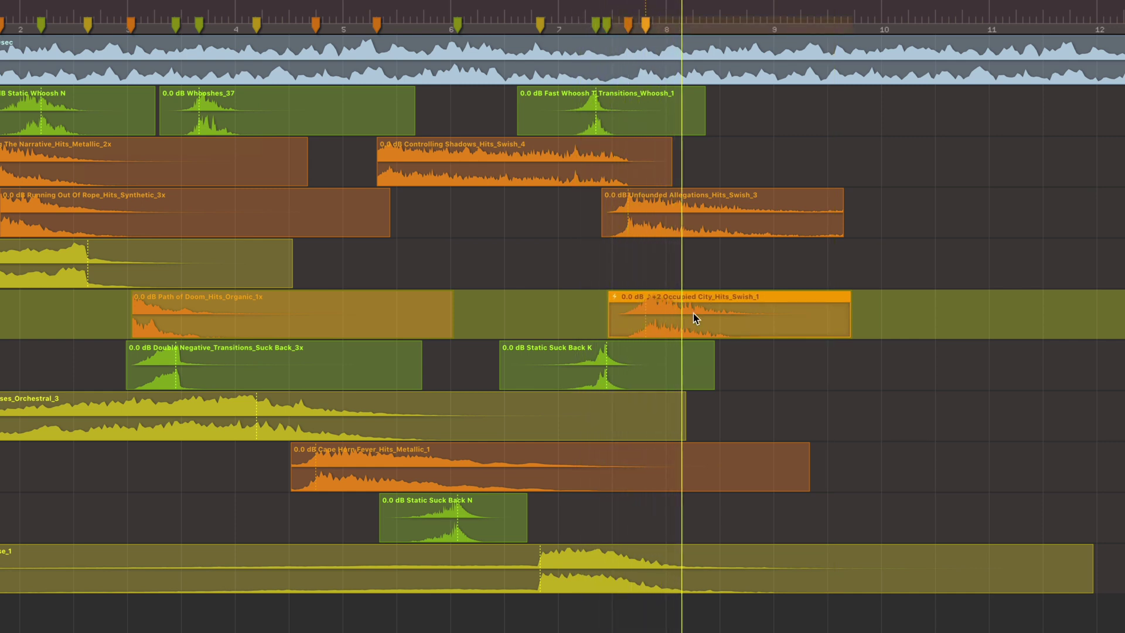
key(alt+Down)
key(alt+Down)
key(alt+Down)
key(alt+Down)
double_click(576, 18)
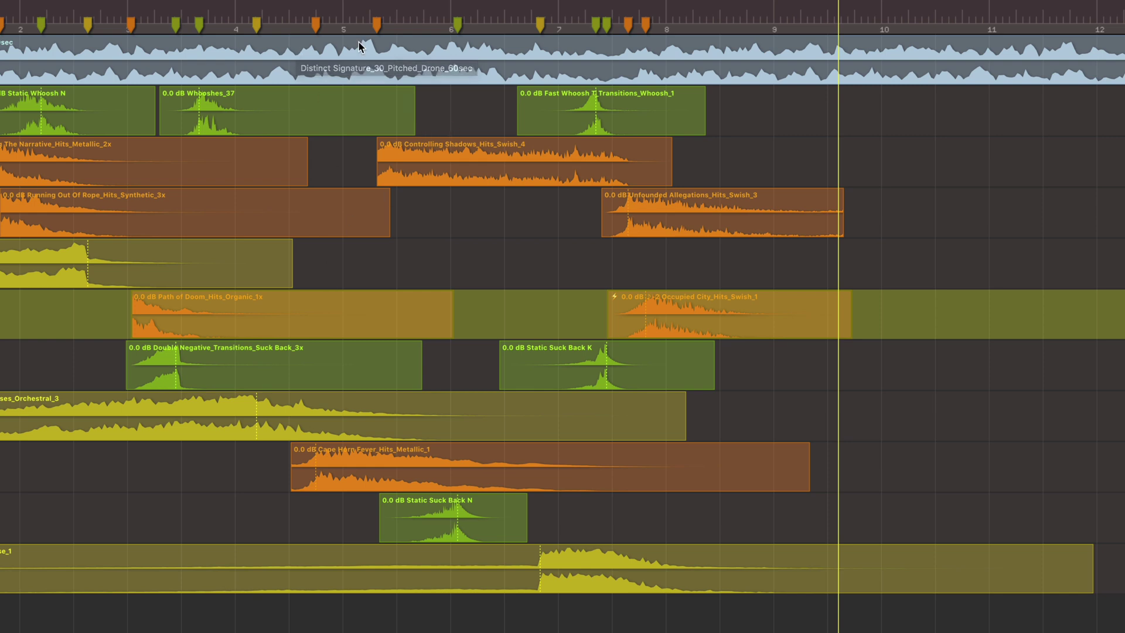
Move the solo from the Occupied City track to the Cape Horn Fever_Hits_Metallic_1 track and play it
click(282, 12)
click(354, 469)
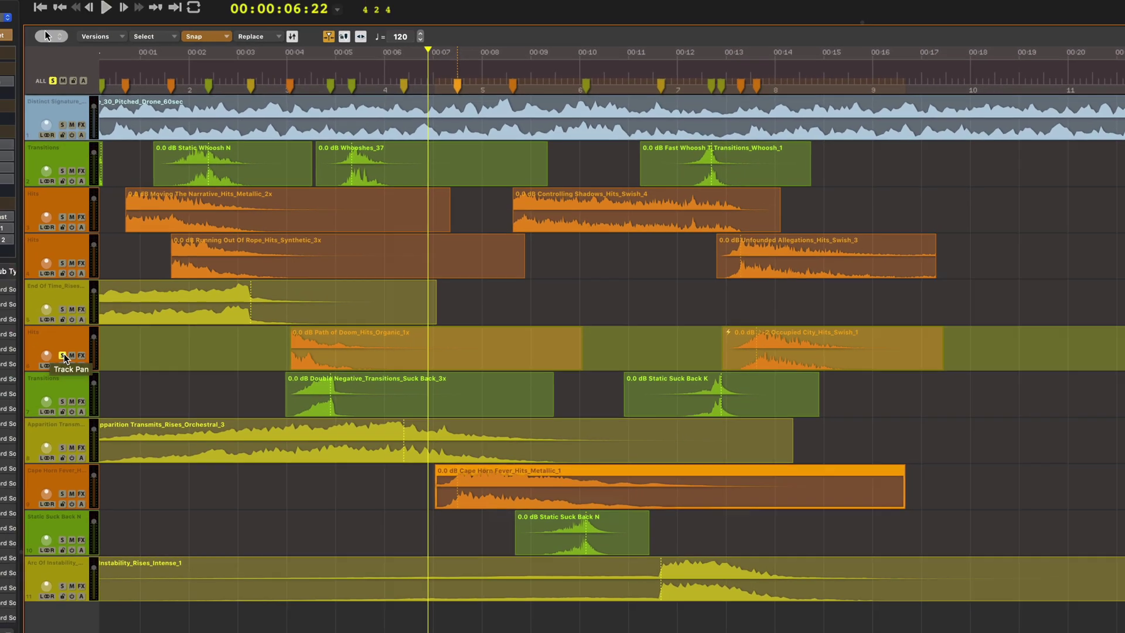
click(63, 355)
click(62, 493)
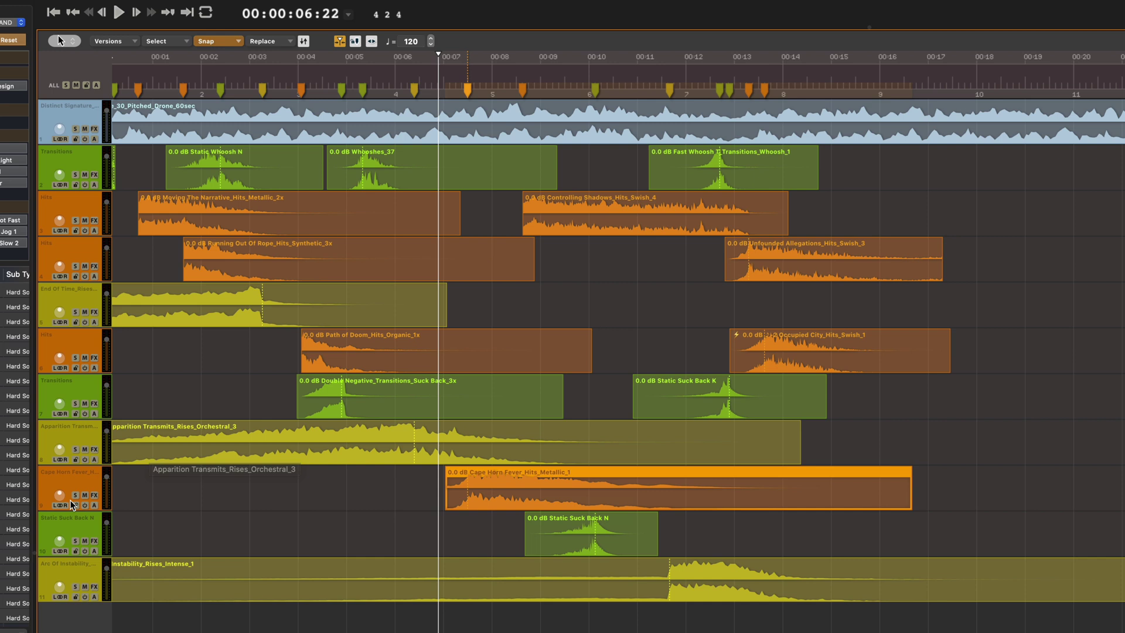
key(space)
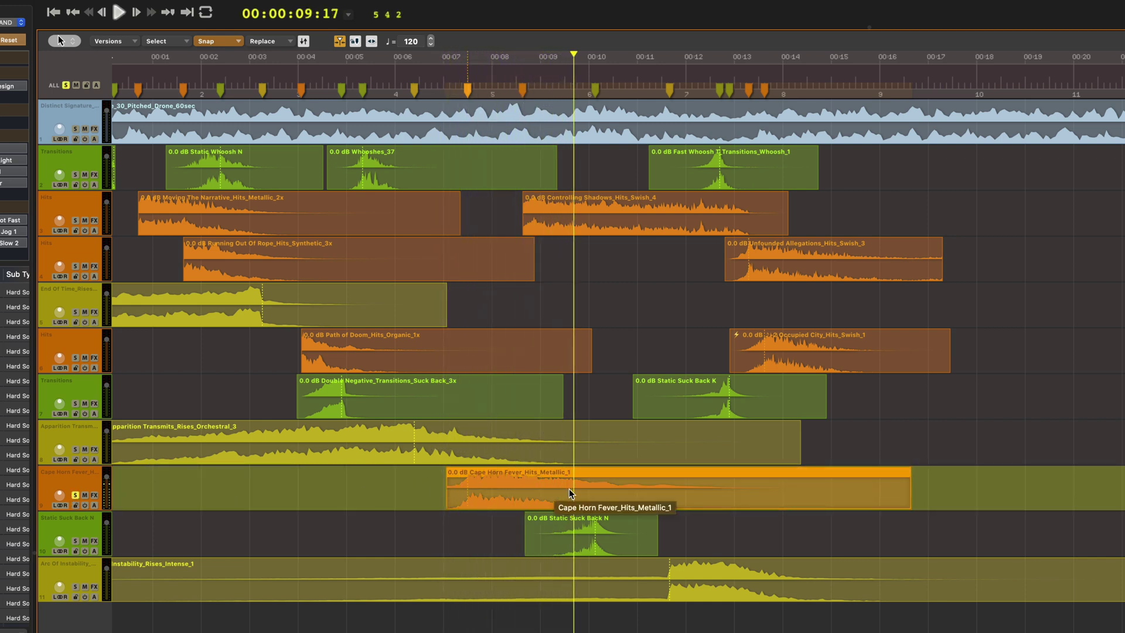
key(space)
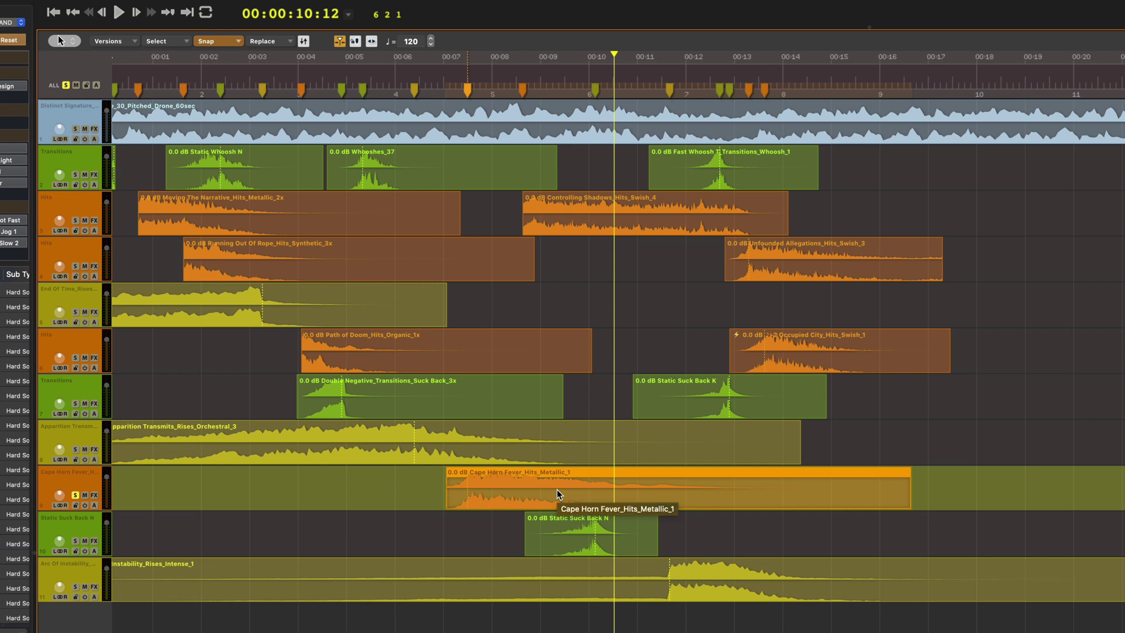
Audition Boom 05_Hits_Boom_1 and Bones of the War Dead_Hits_Swish_2, replacing the Cape Horn hit with the latter
double_click(557, 490)
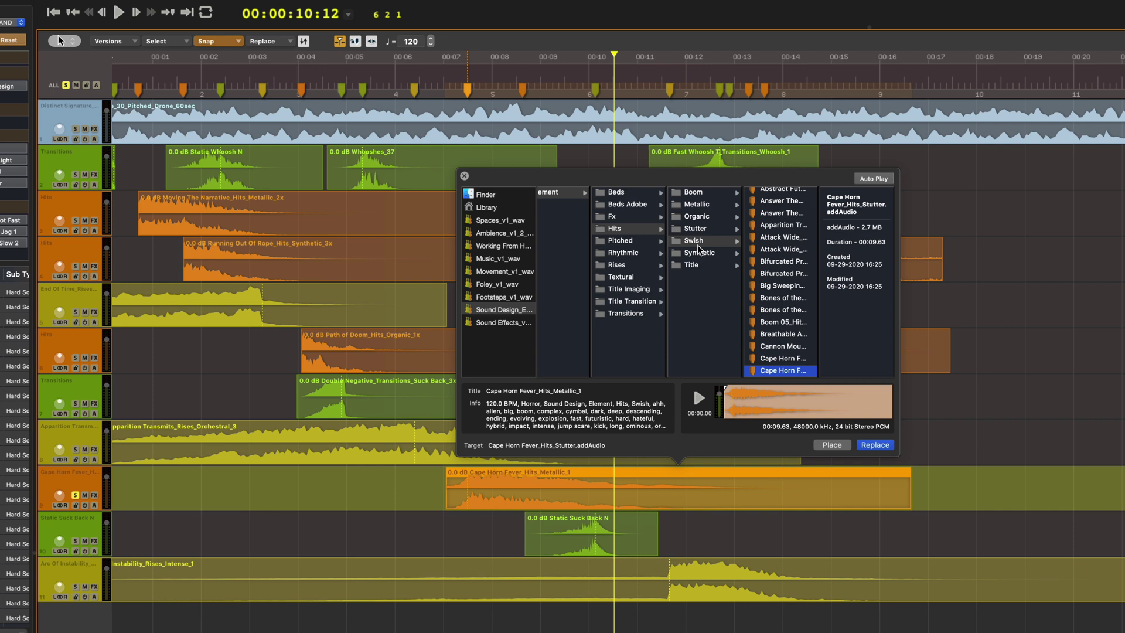
click(784, 357)
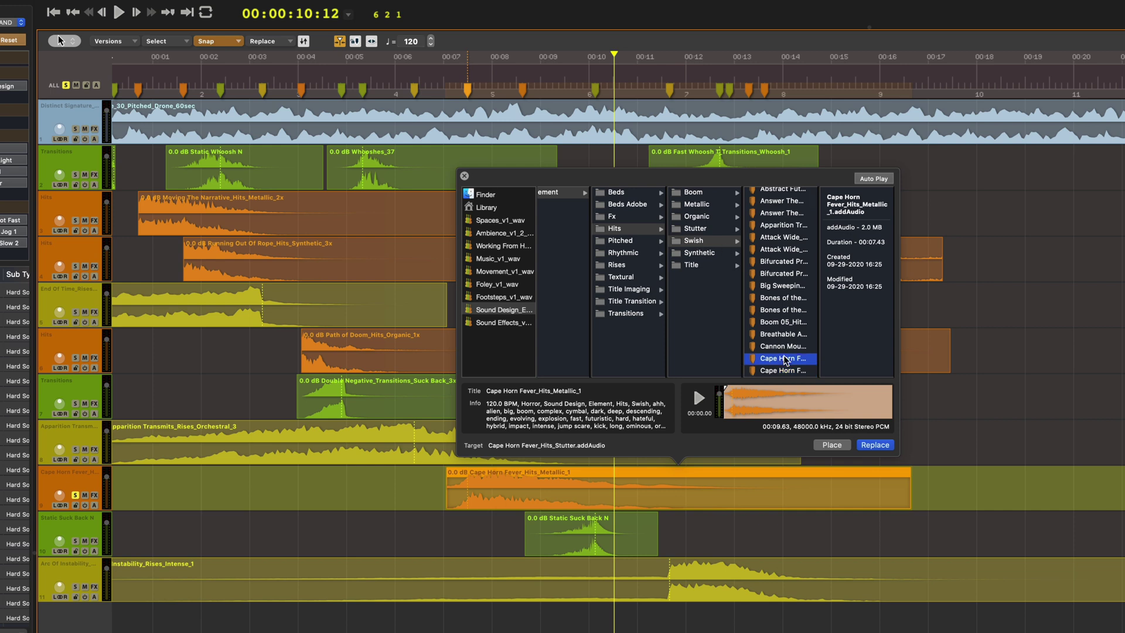
click(782, 323)
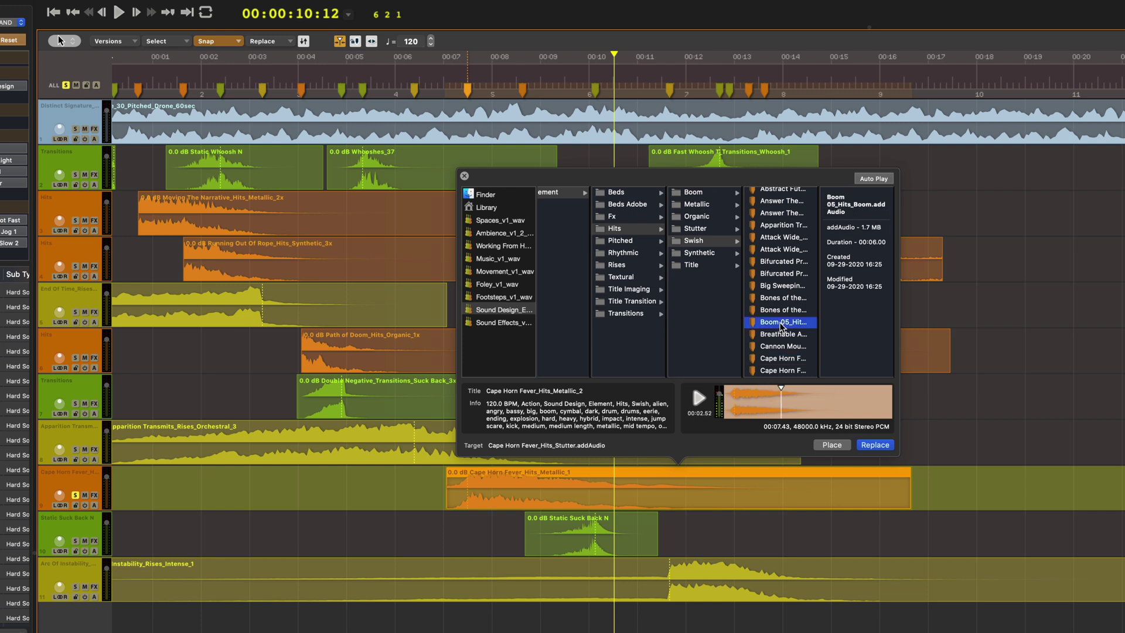
click(697, 397)
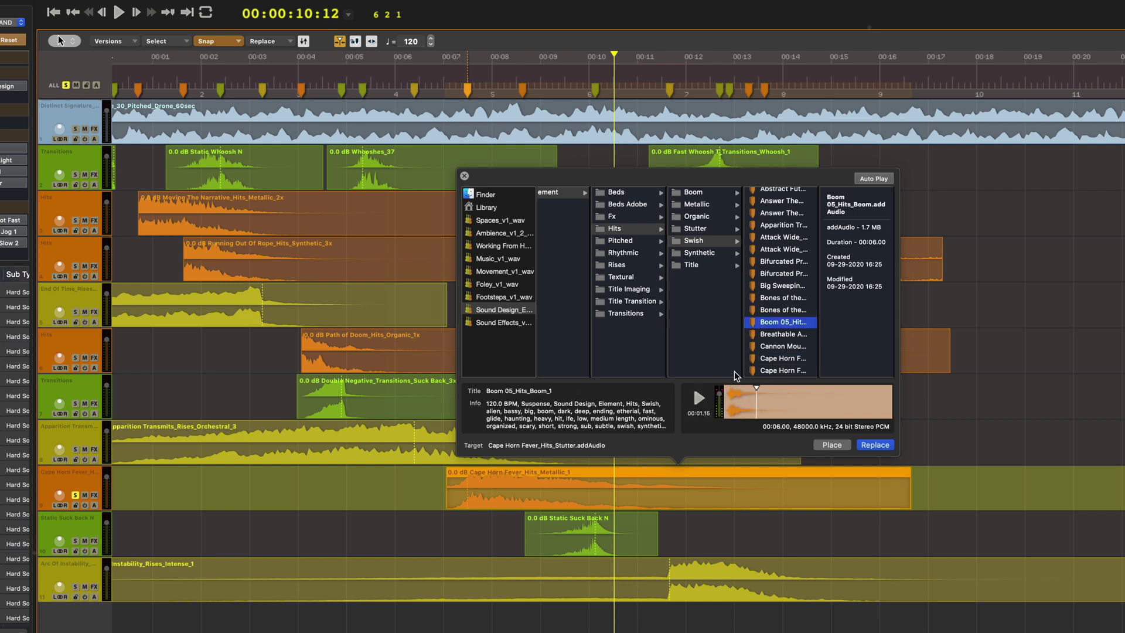
click(791, 300)
click(699, 398)
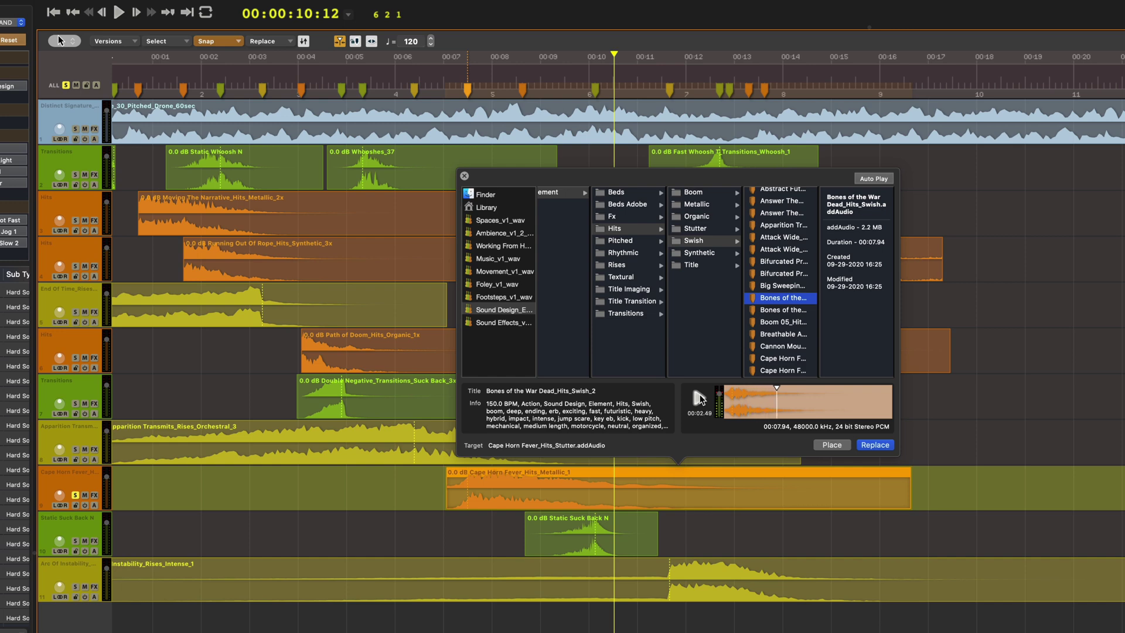
click(875, 446)
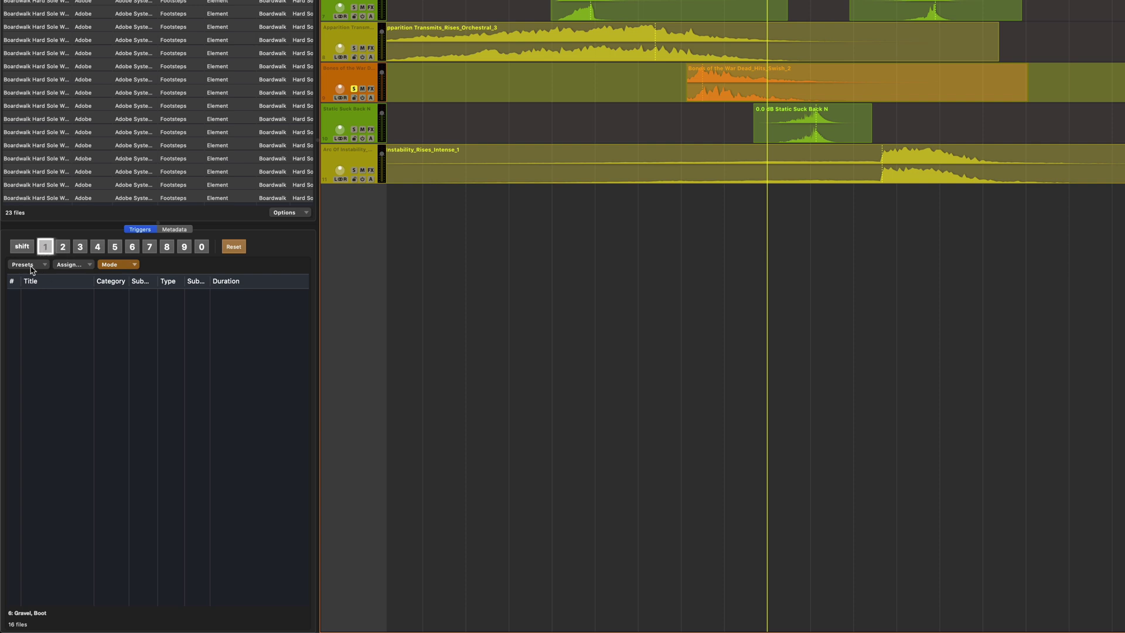
Assign Footsteps > Gravel > Boot sounds to trigger key 1 with Sequential mode
click(83, 266)
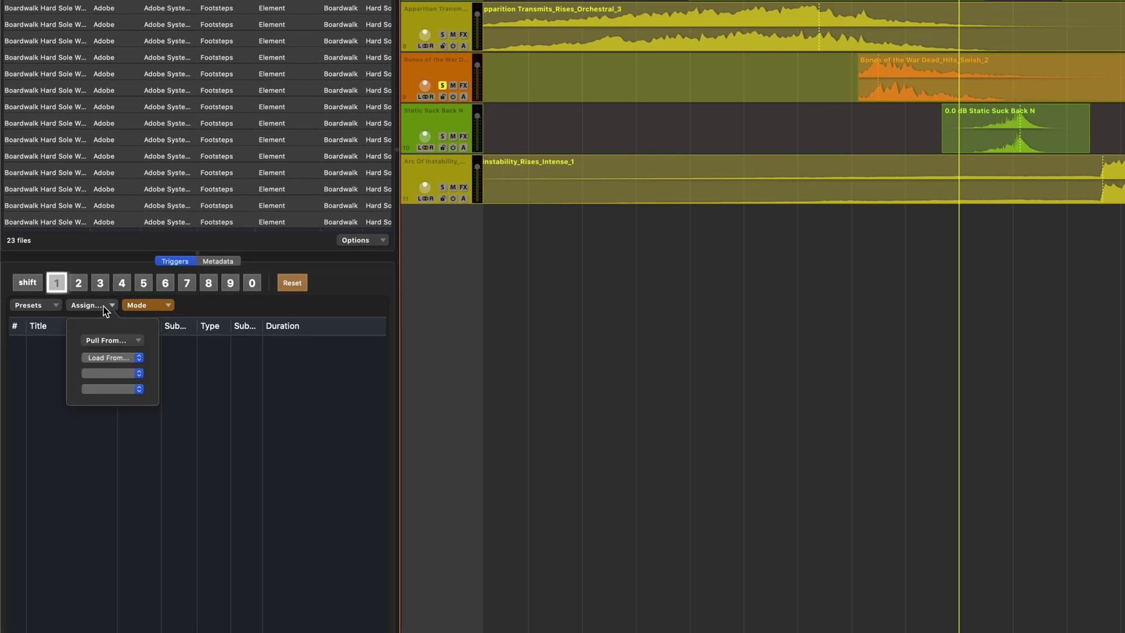
click(125, 359)
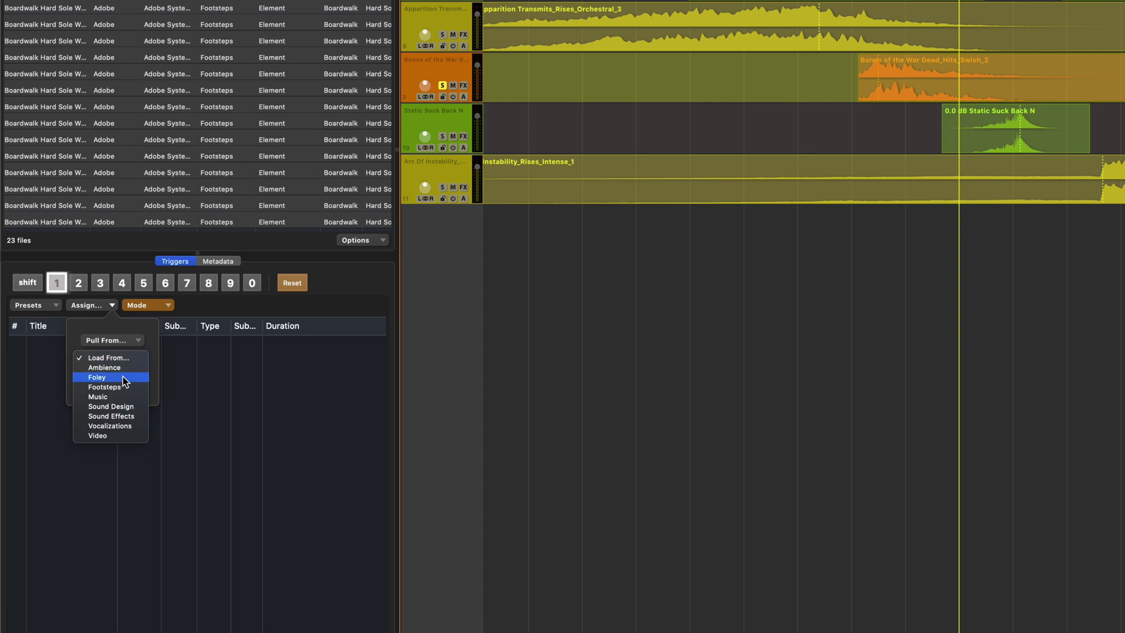
click(117, 385)
click(125, 374)
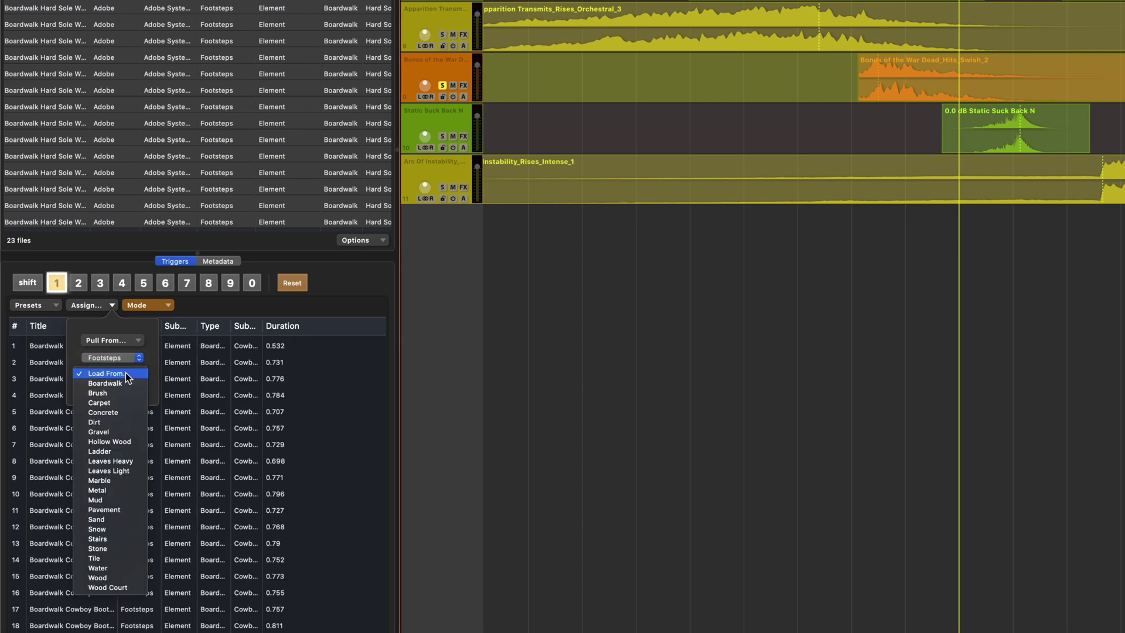
click(112, 431)
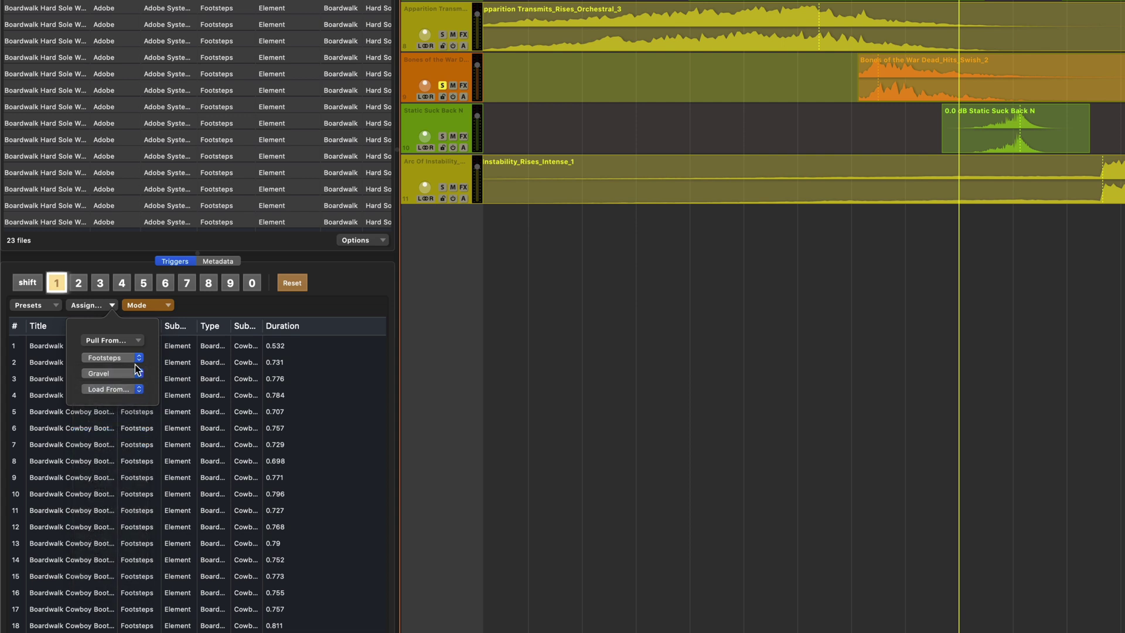
click(114, 389)
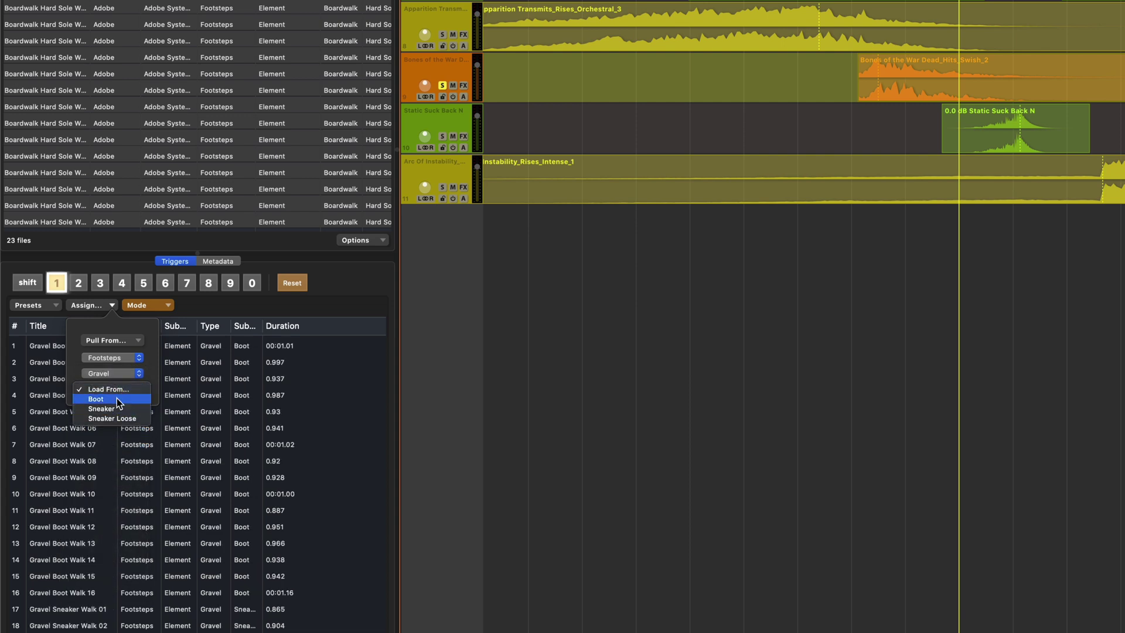
click(118, 399)
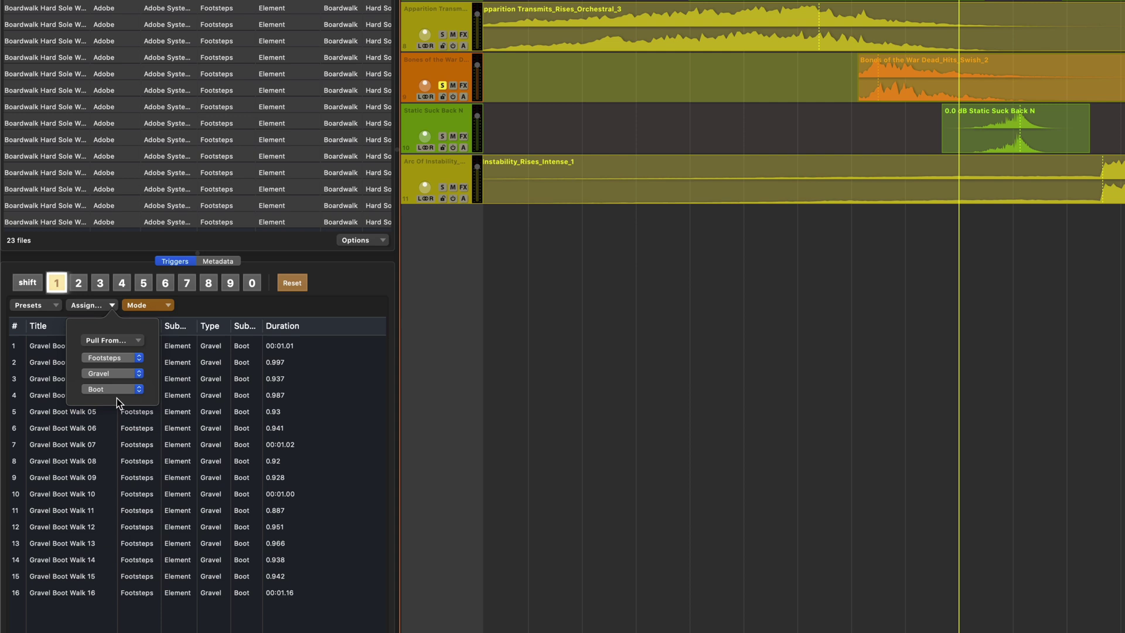
click(880, 529)
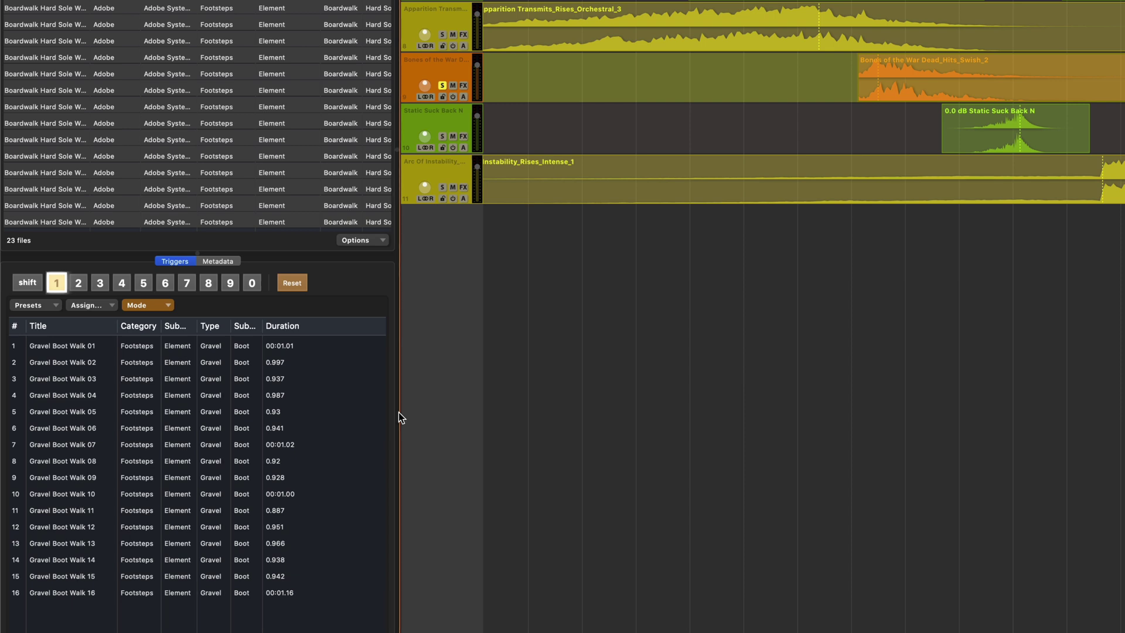
click(146, 305)
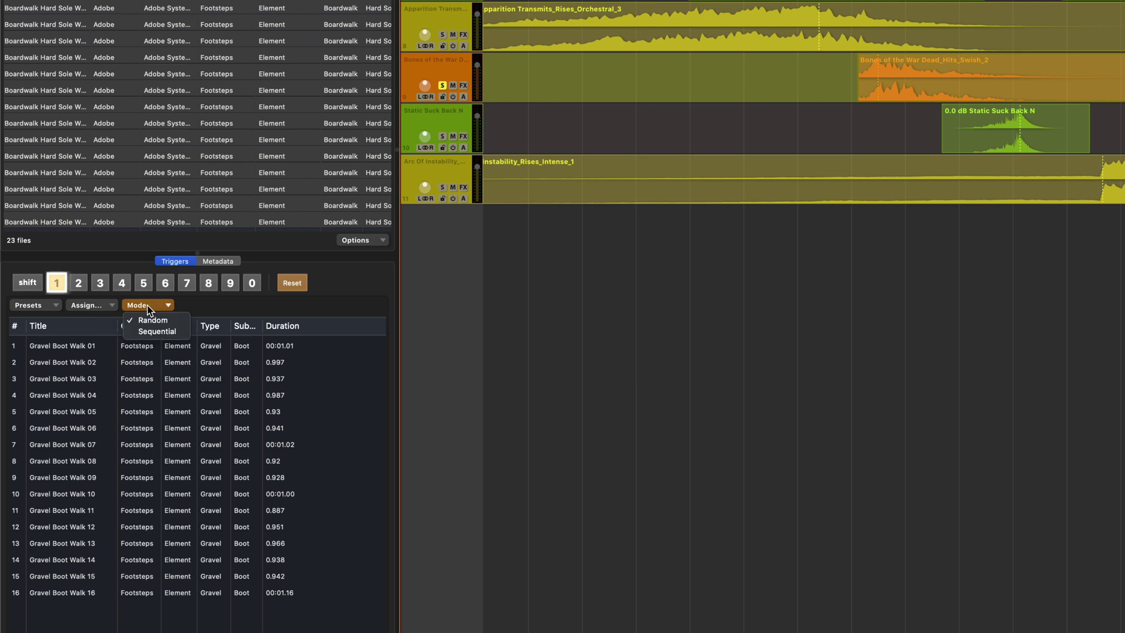
click(176, 333)
Tap key 1 during playback to record gravel boot footsteps, then replay them to check
key(space)
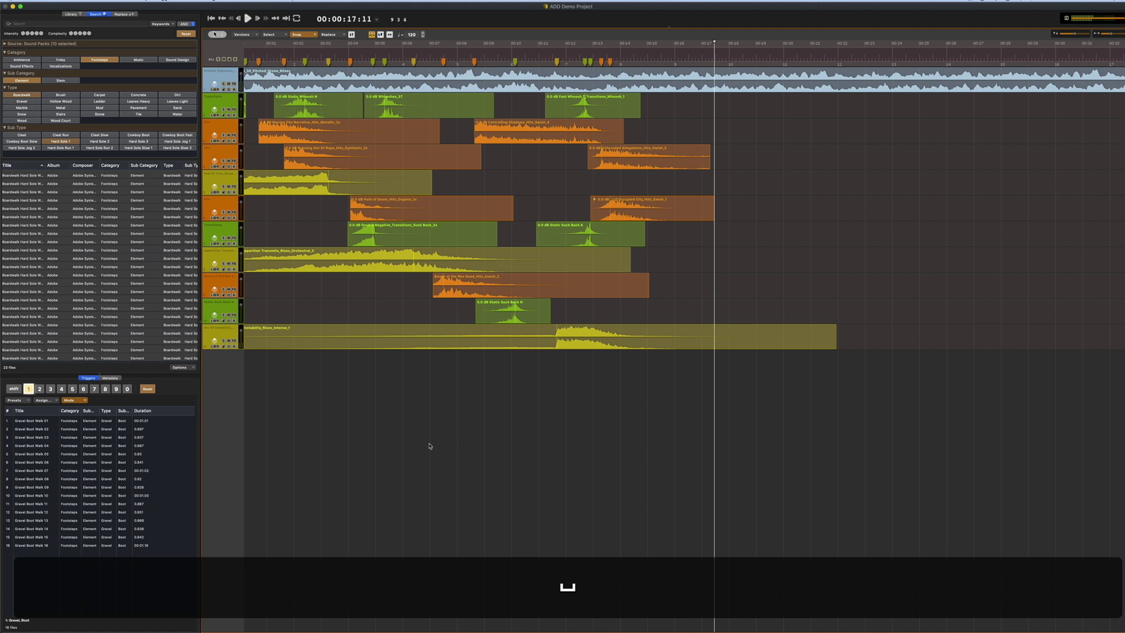
key(1)
key(1)
key(1)
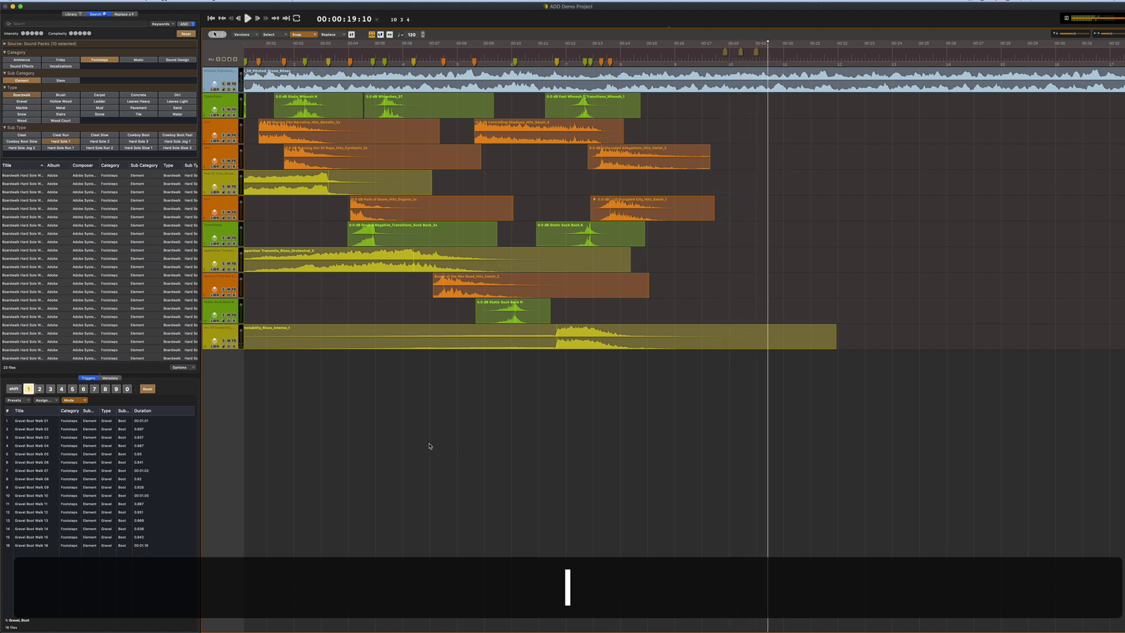
key(1)
key(1)
key(1)
key(1)
key(1)
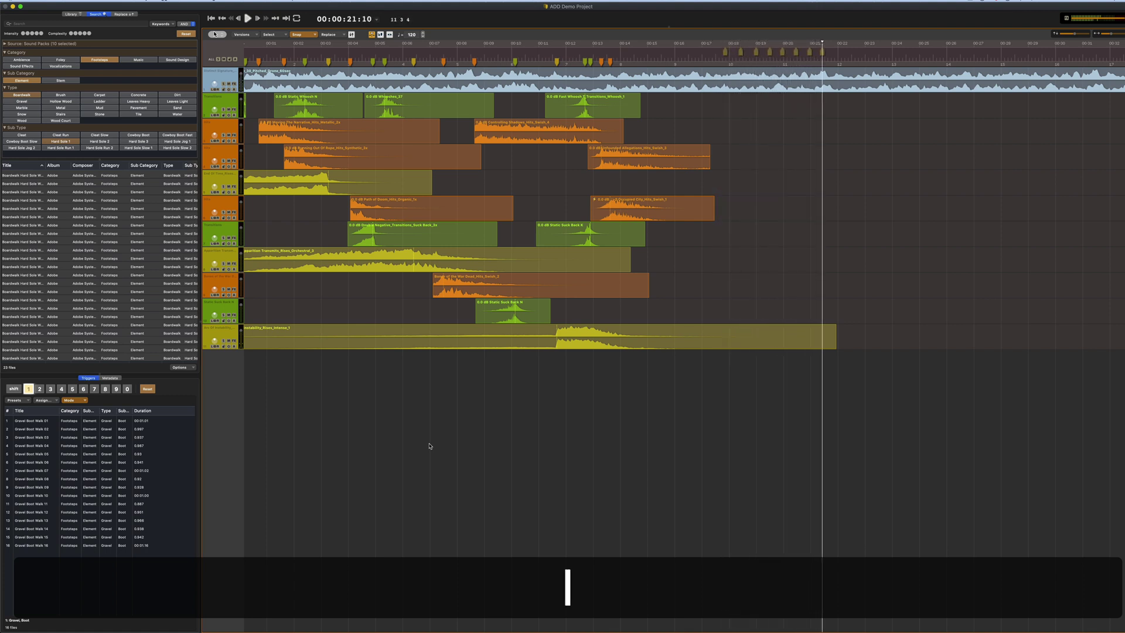
key(space)
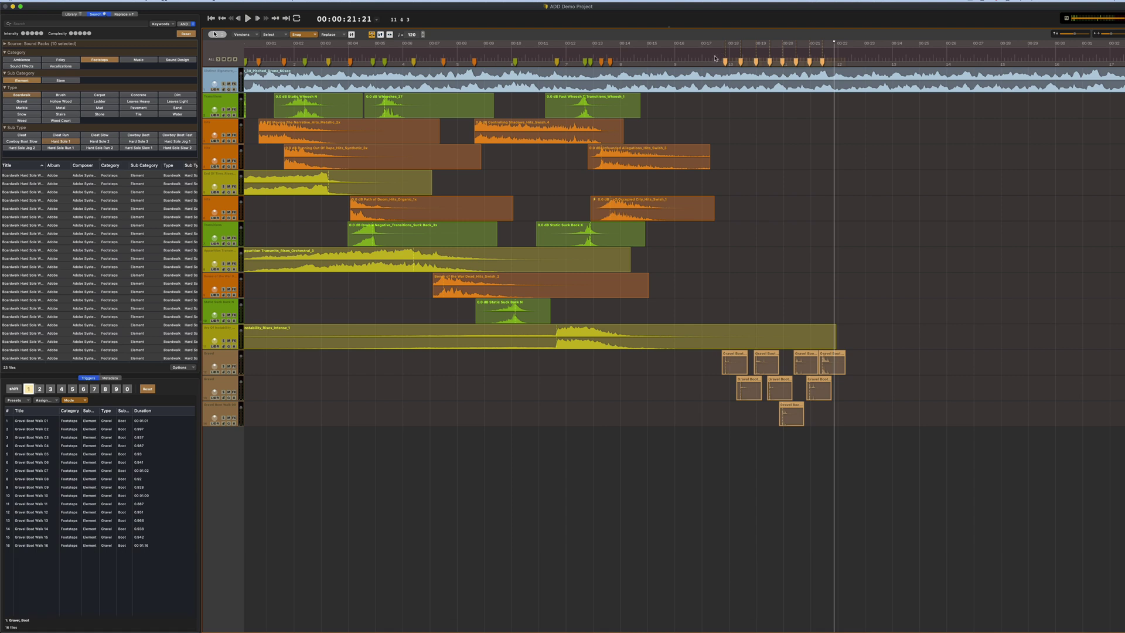
key(space)
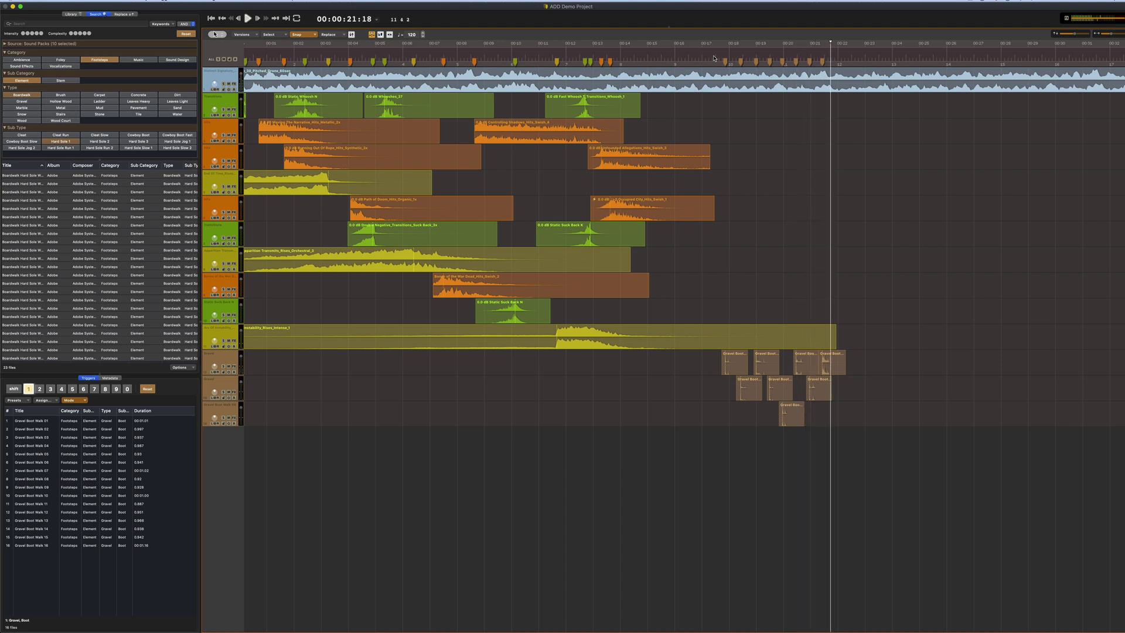
key(space)
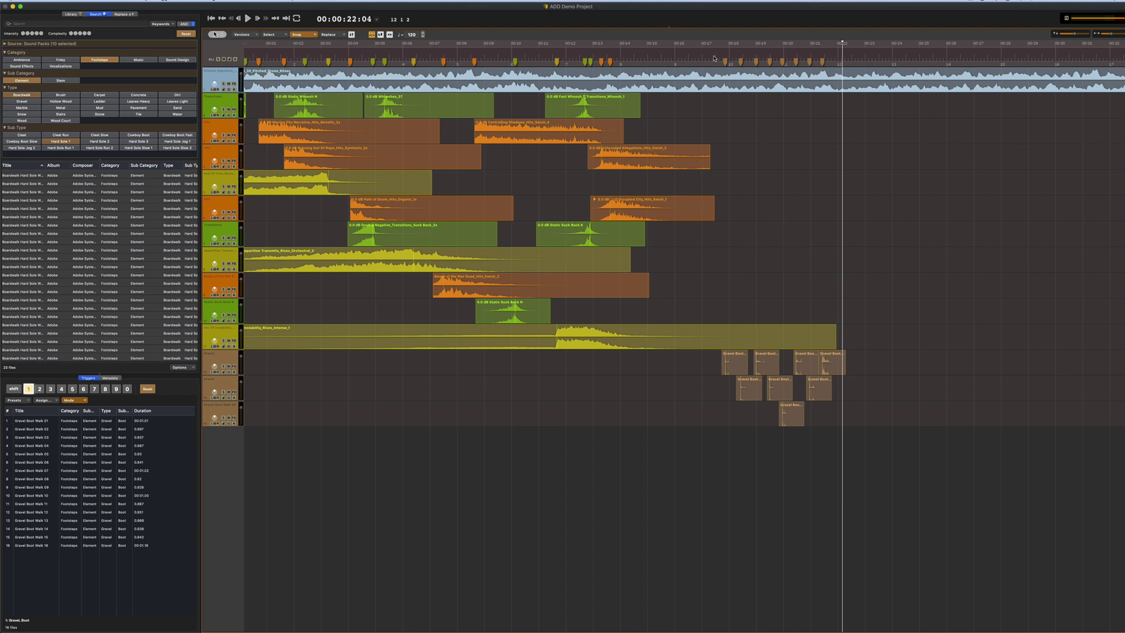
Open the recent project Vyomax for Production Export
click(48, 2)
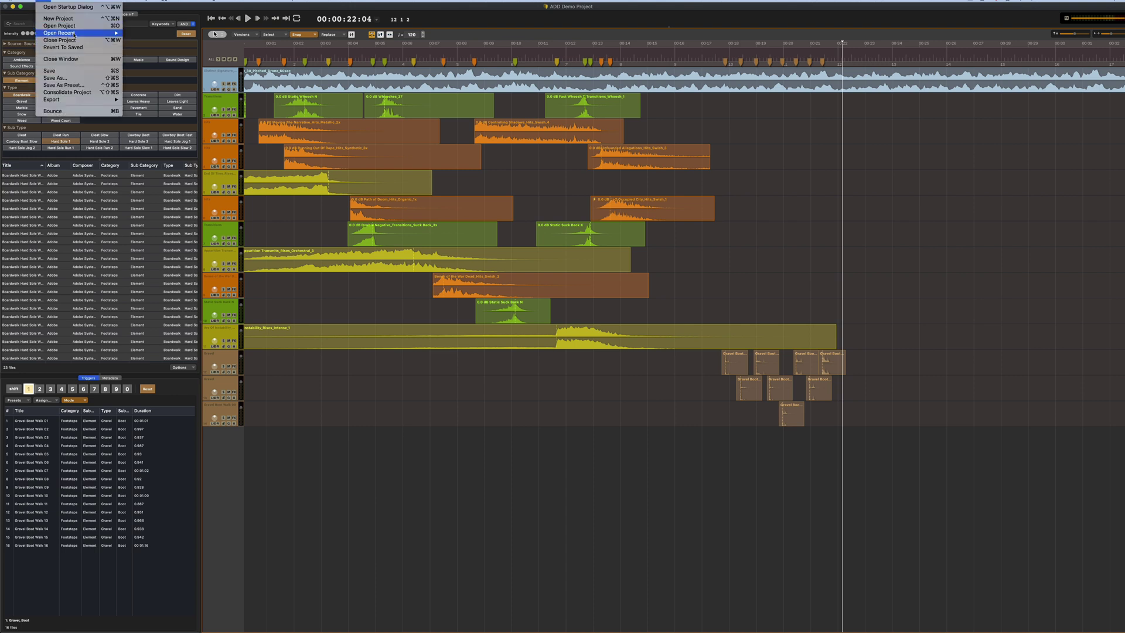
mouse_move(74, 34)
click(170, 34)
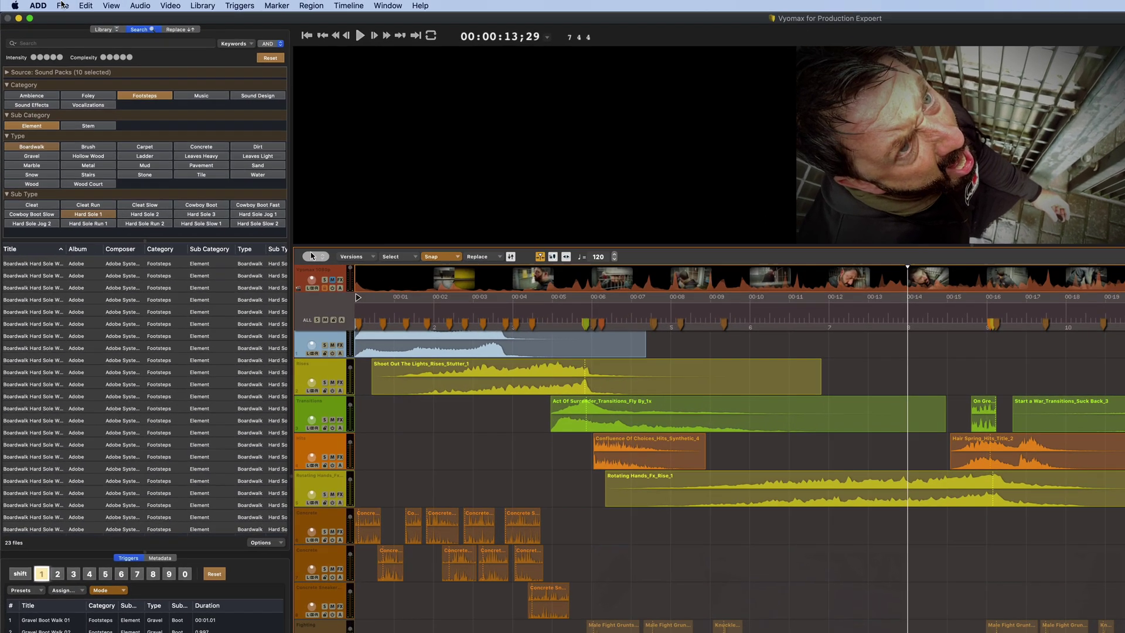
Export the project as a 24-bit Pro Tools AAF and save it to the Desktop
click(43, 1)
mouse_move(76, 102)
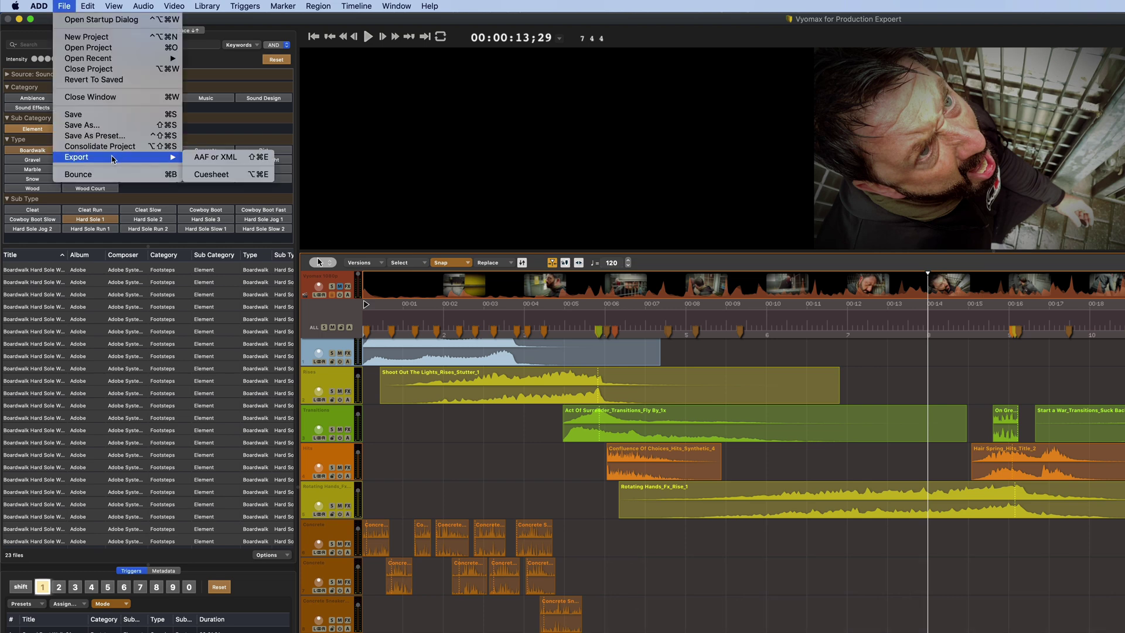
click(222, 160)
click(747, 114)
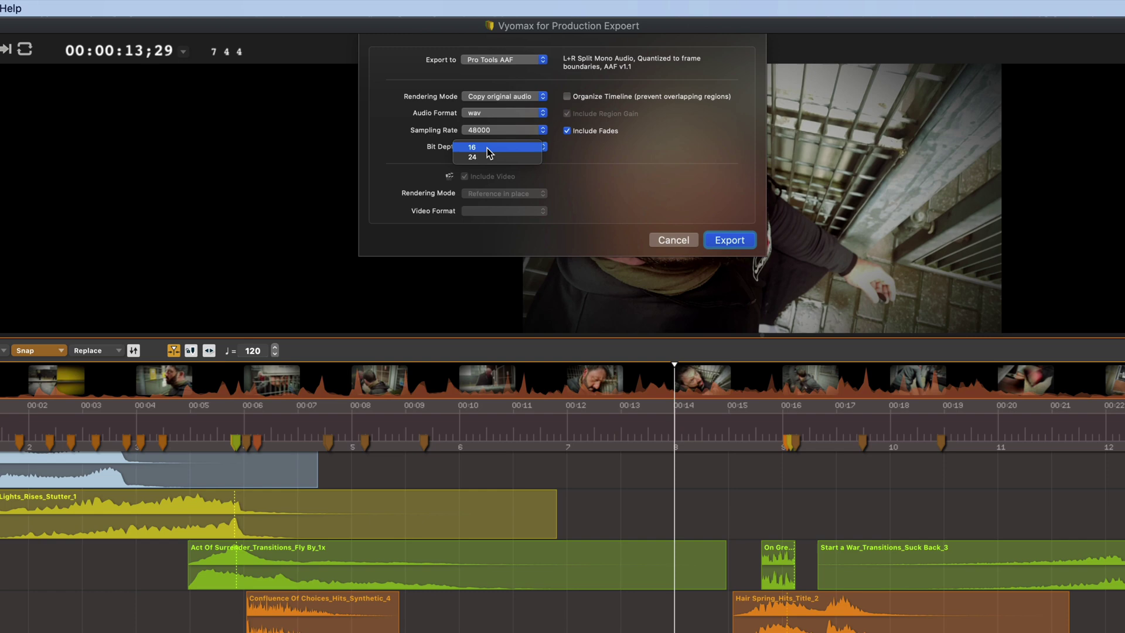
click(495, 158)
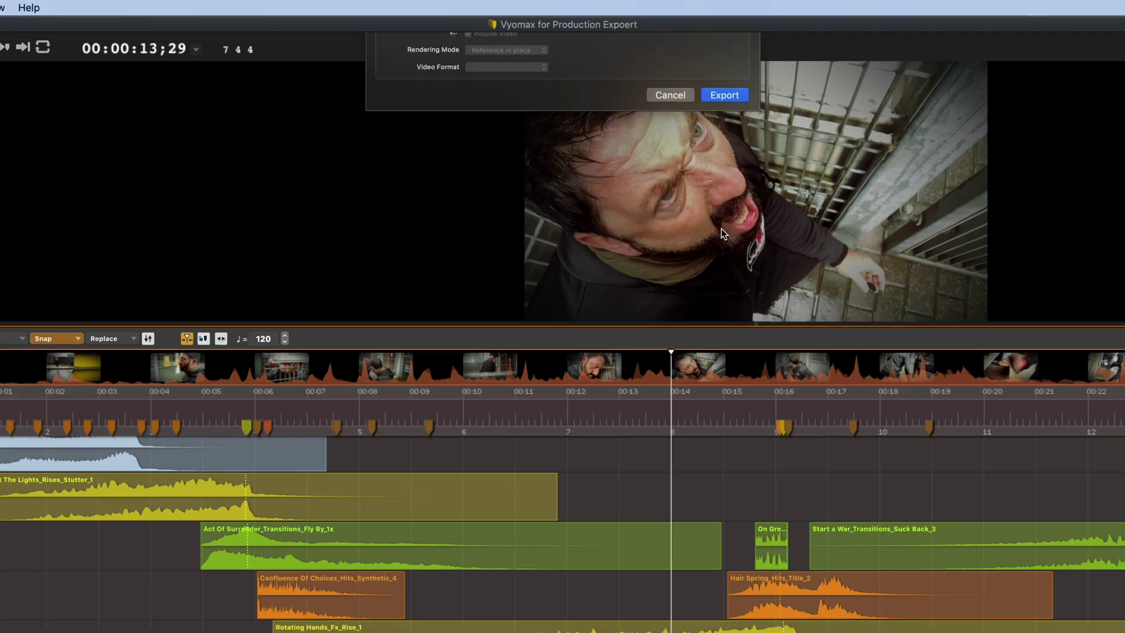
click(729, 240)
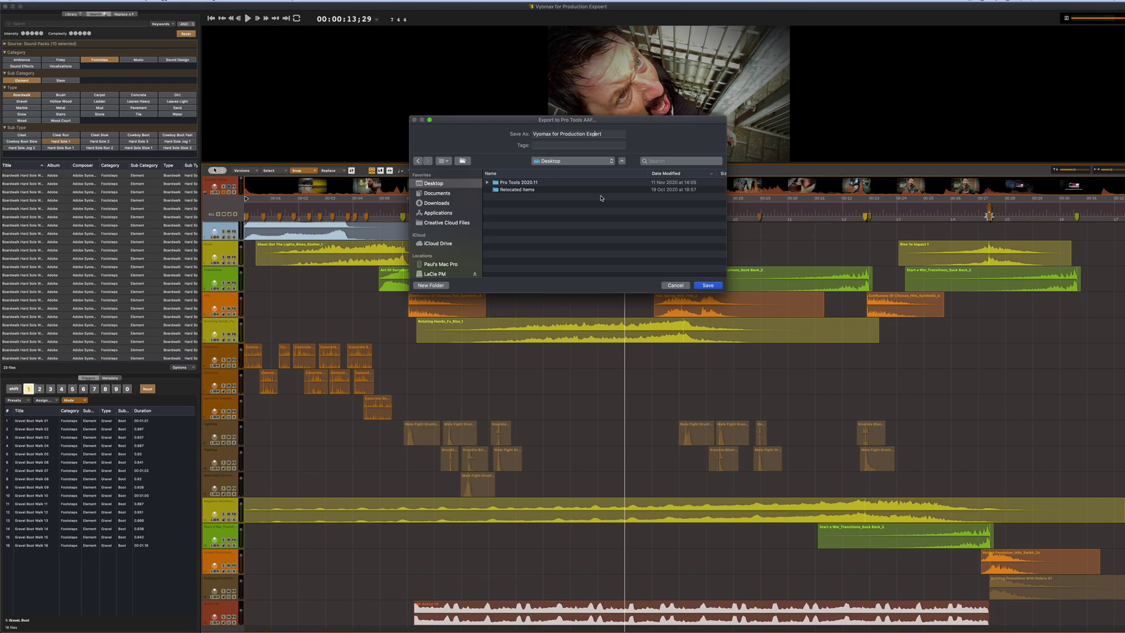
click(707, 286)
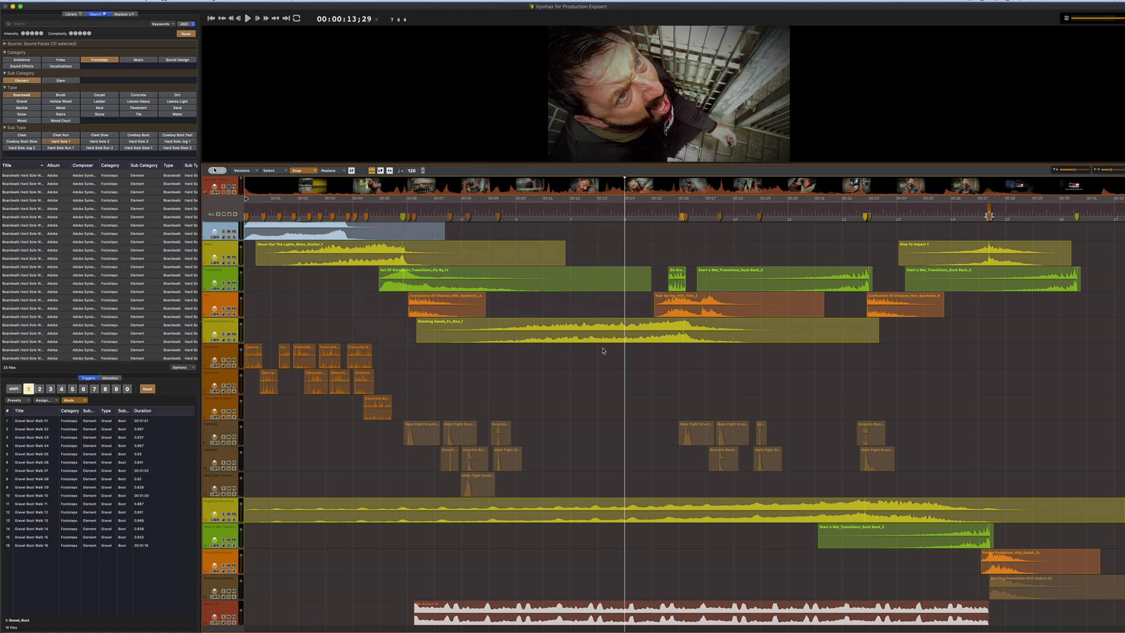
Drag the Vyomax .aaf from Finder into the Pro Tools Vyomax Mix session and accept the import
key(super+Tab)
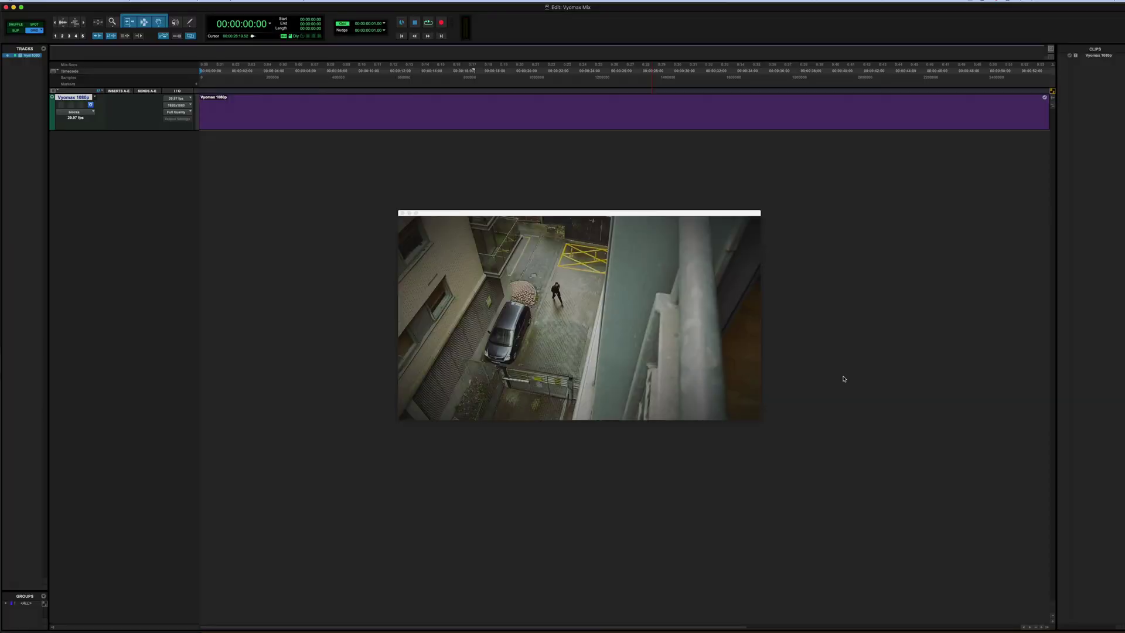
key(super+Tab)
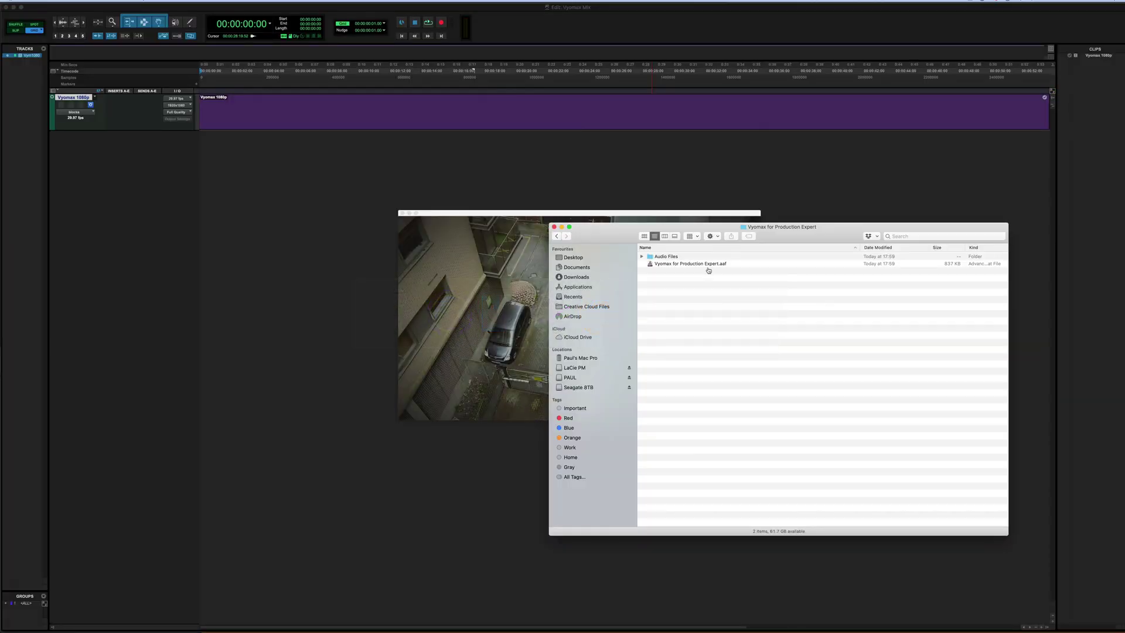
drag(706, 264, 269, 175)
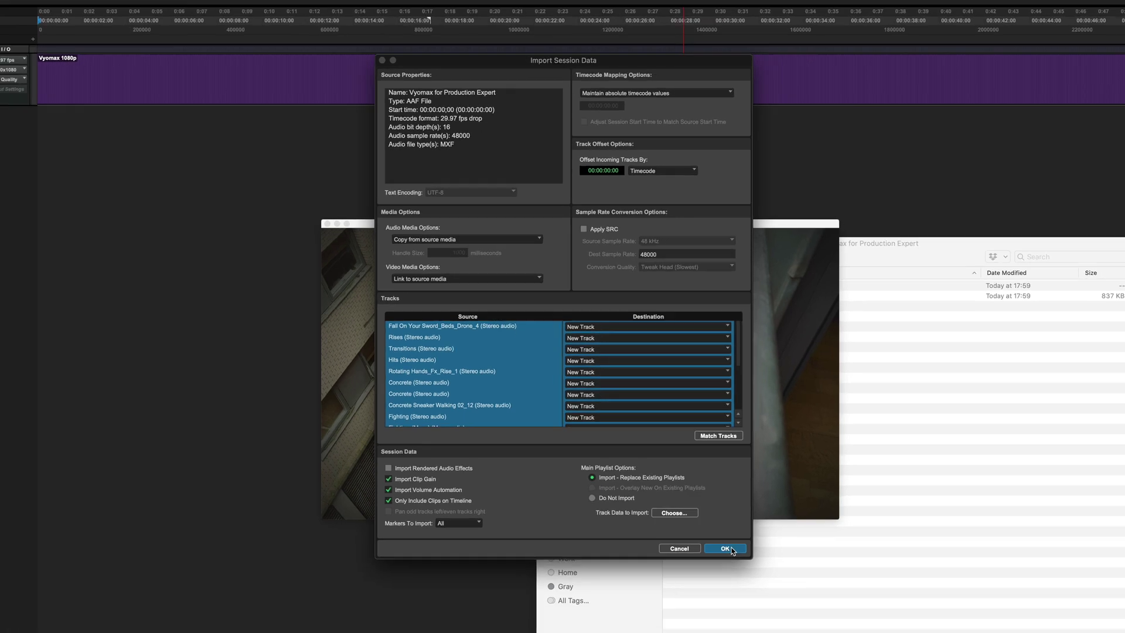
click(749, 590)
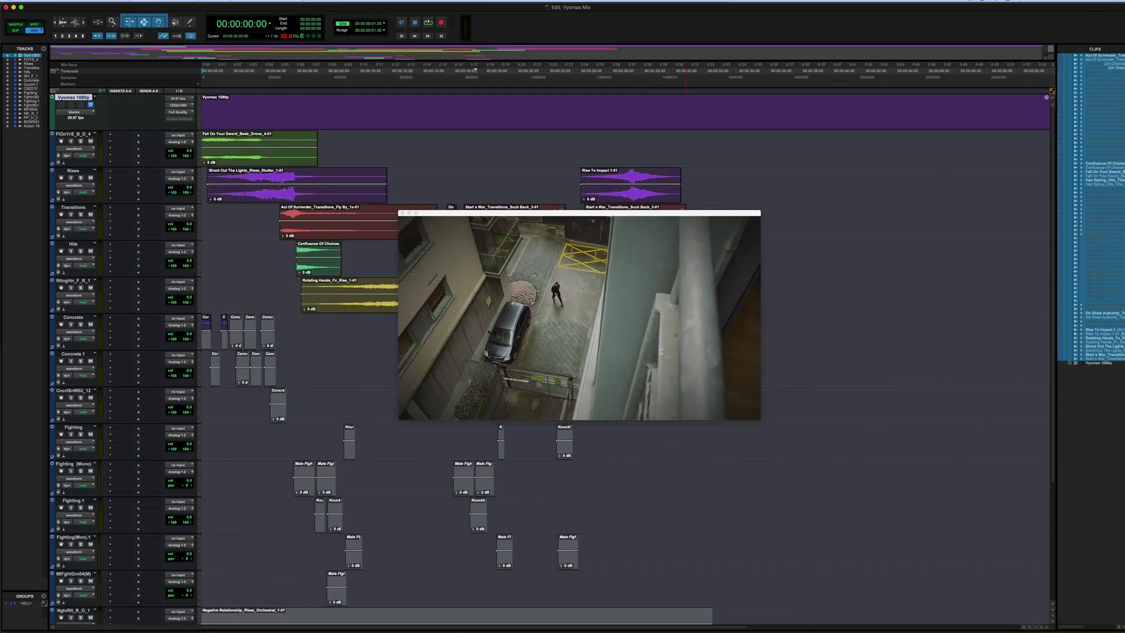
Drag the Pro Tools video window aside to reveal the imported drone, rise, transition, hit and fighting tracks
drag(460, 214, 758, 246)
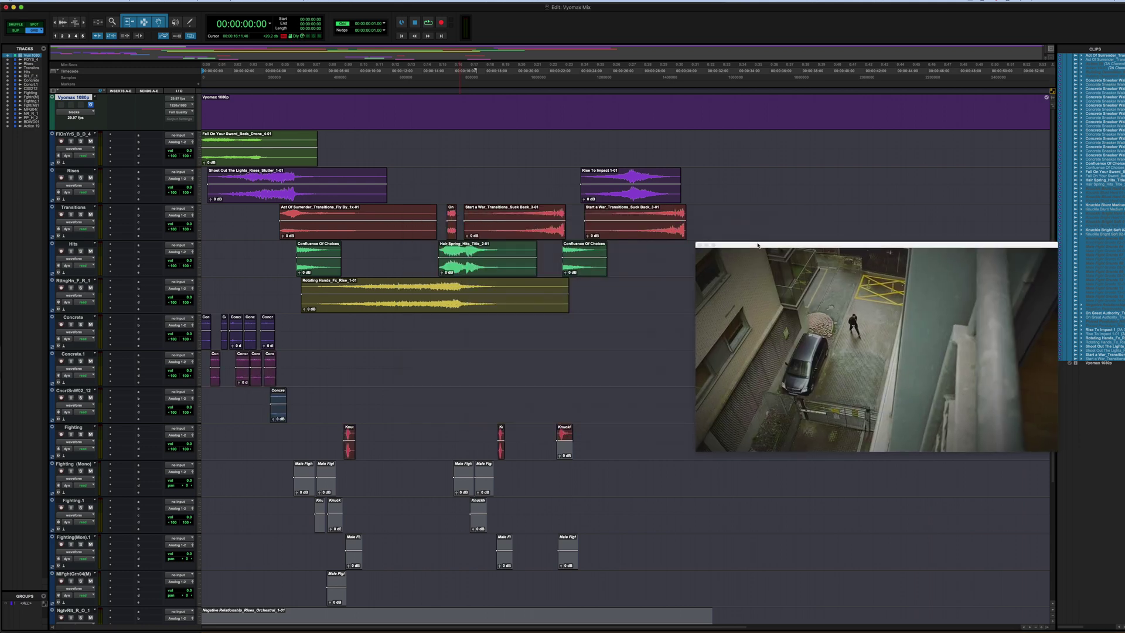